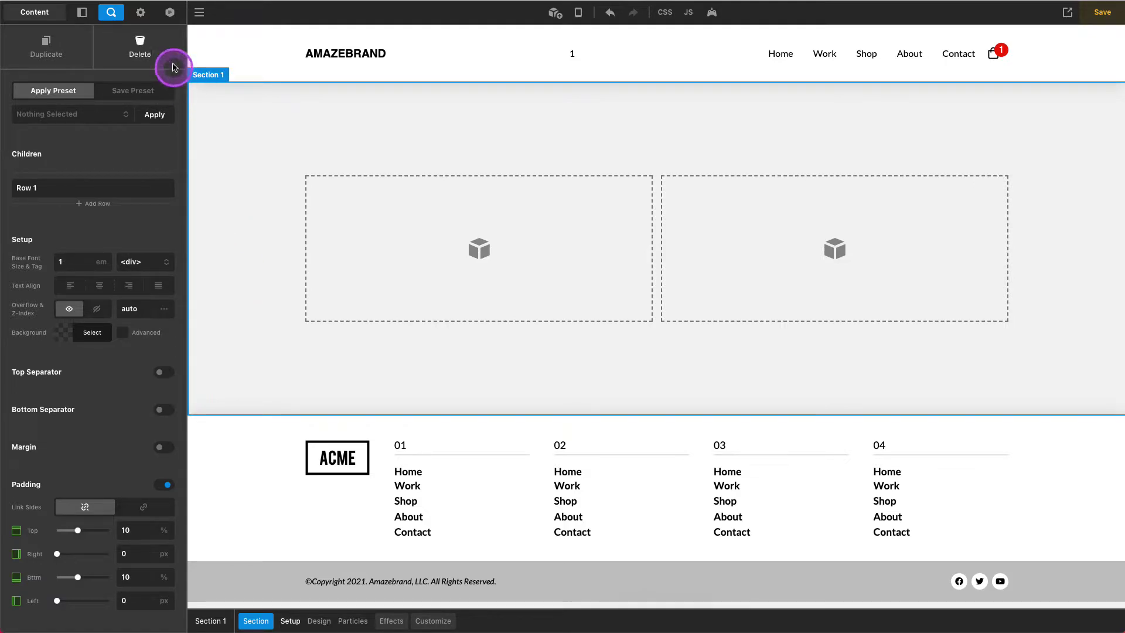
Give Section 1 a bright green background
click(148, 14)
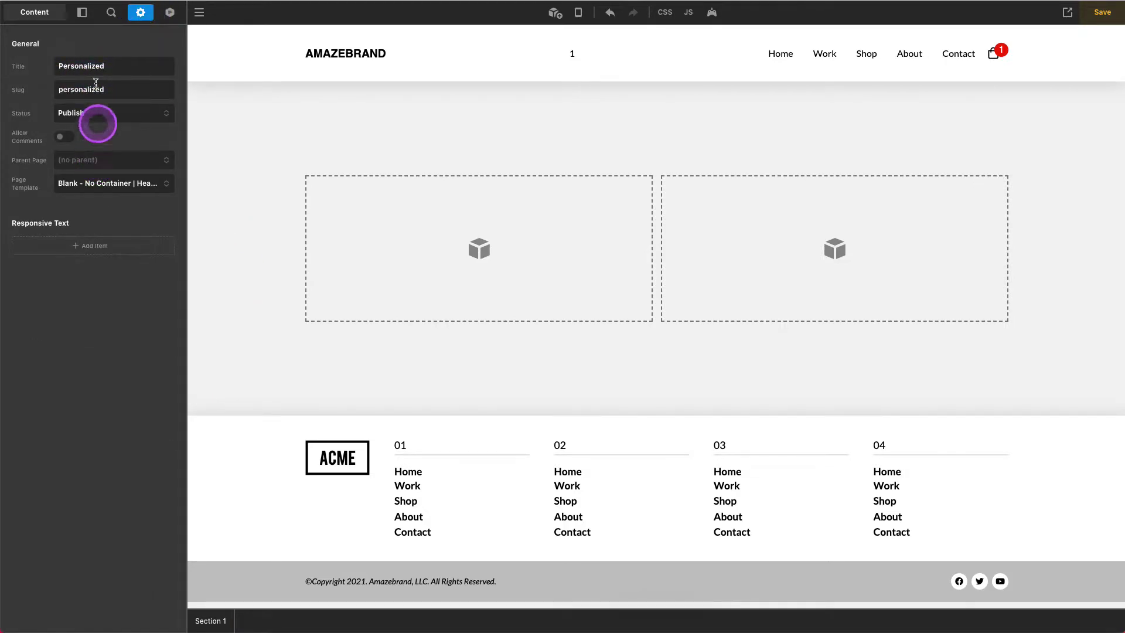
click(88, 20)
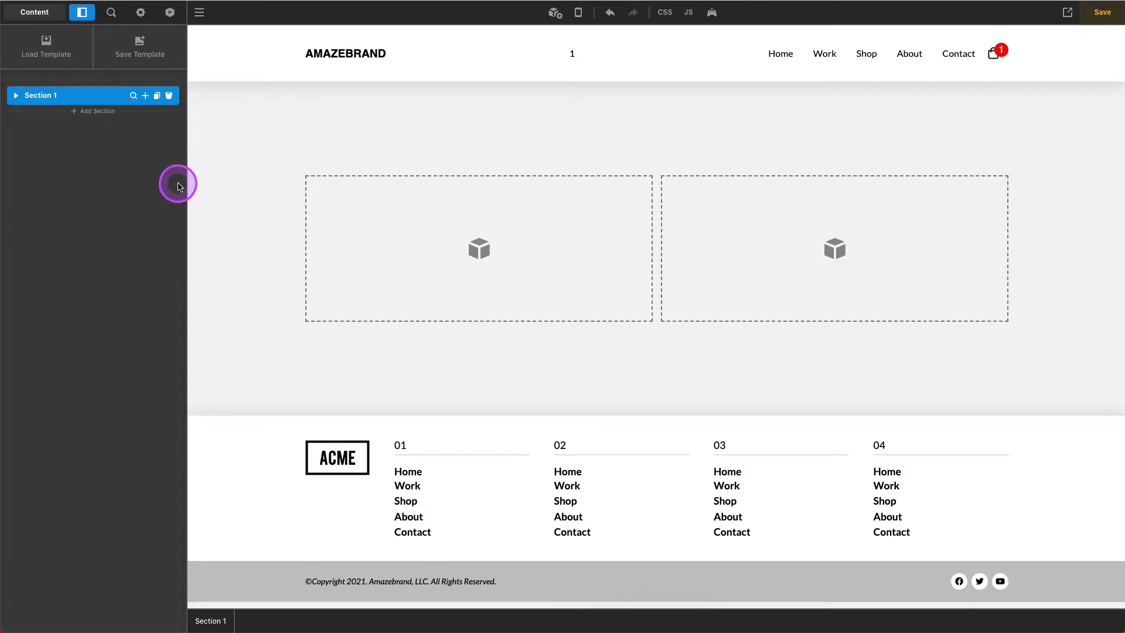
click(212, 201)
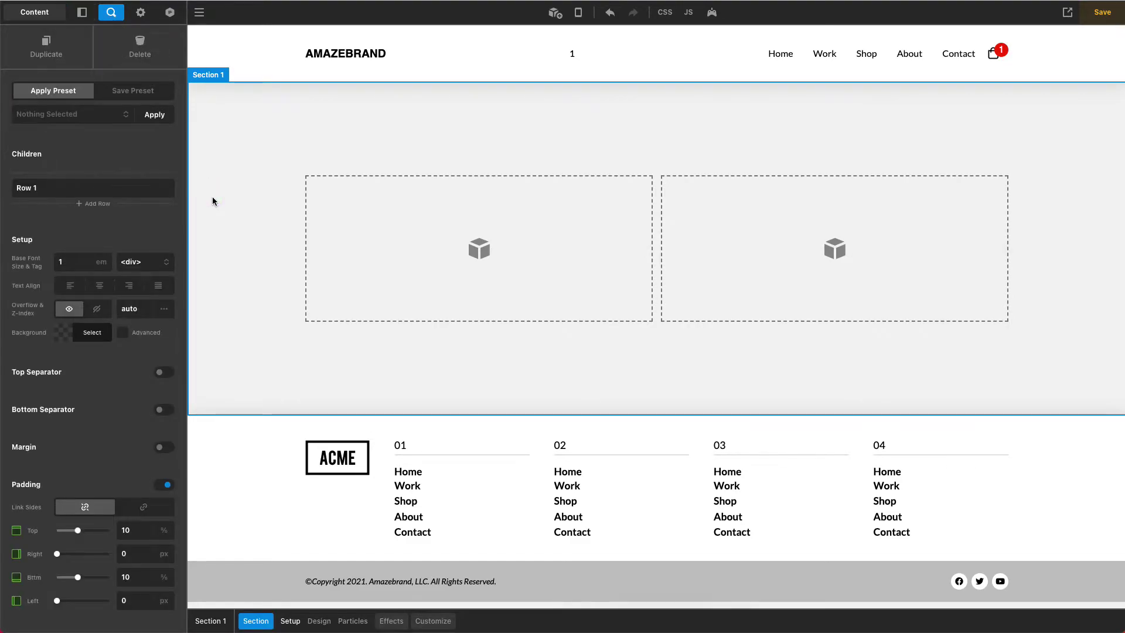
click(154, 283)
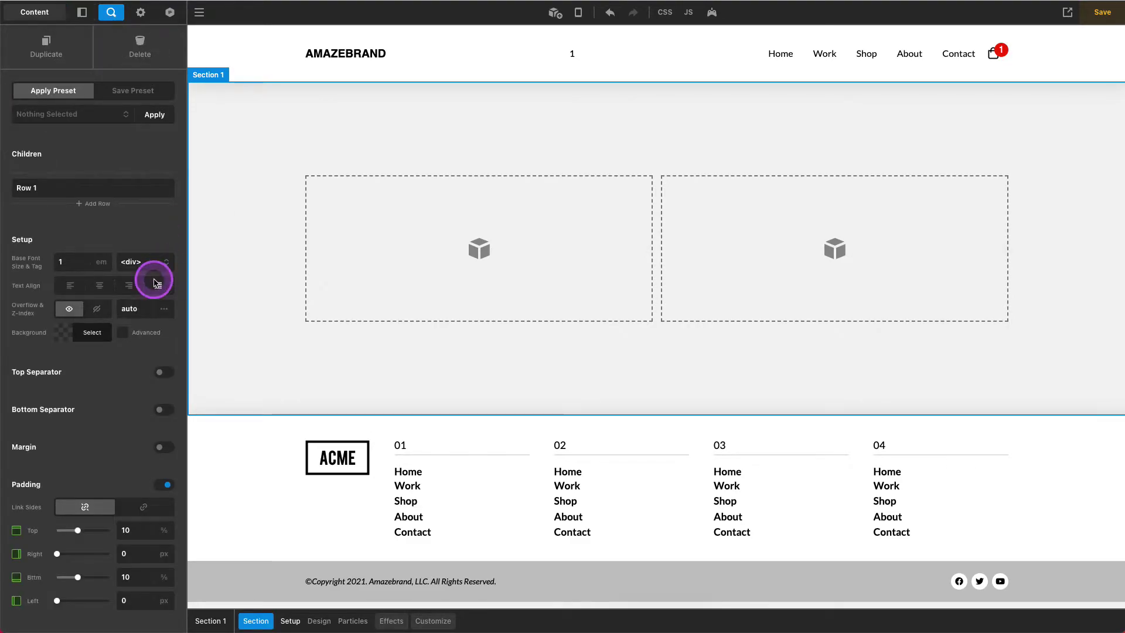
click(65, 340)
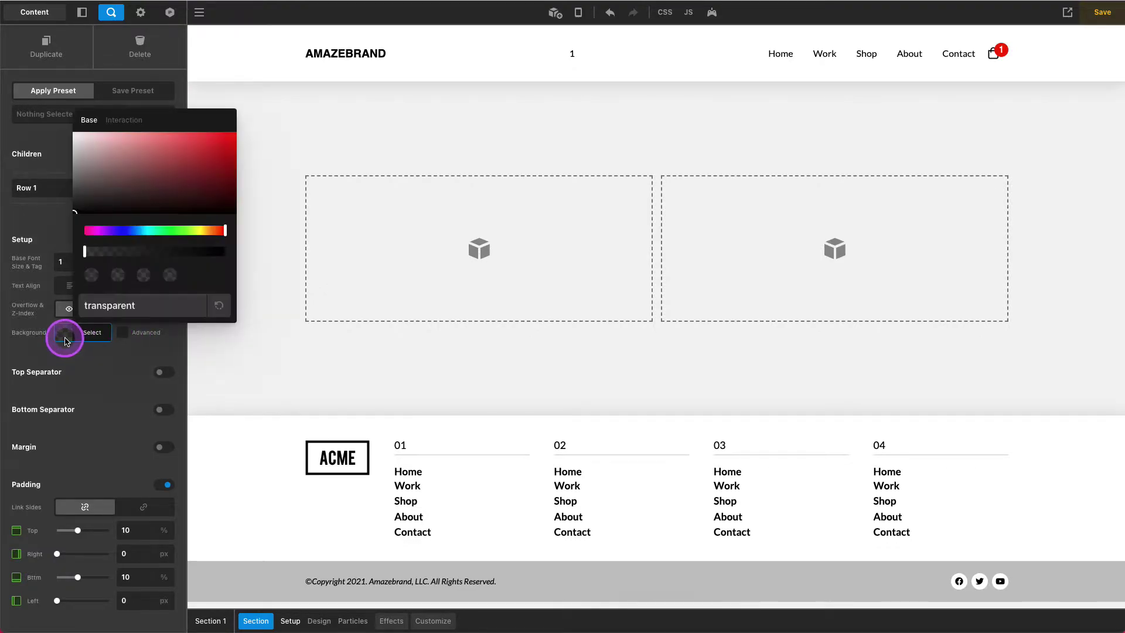
click(170, 231)
click(75, 376)
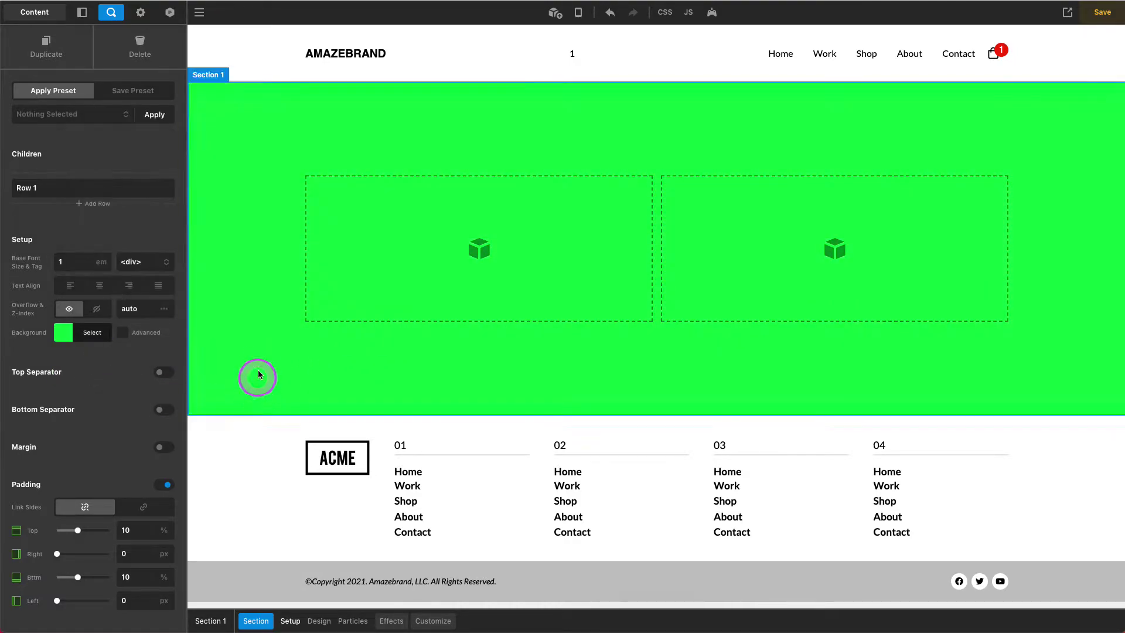
Duplicate the green section and change the top copy's background to pink, rgb(255, 0, 108)
click(46, 44)
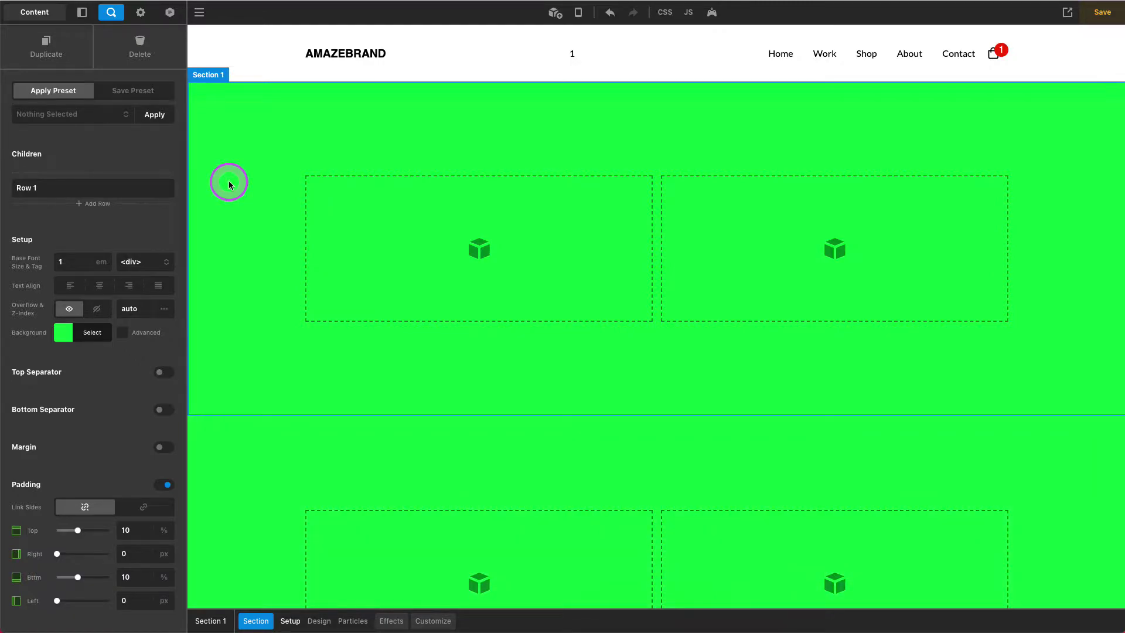
click(77, 337)
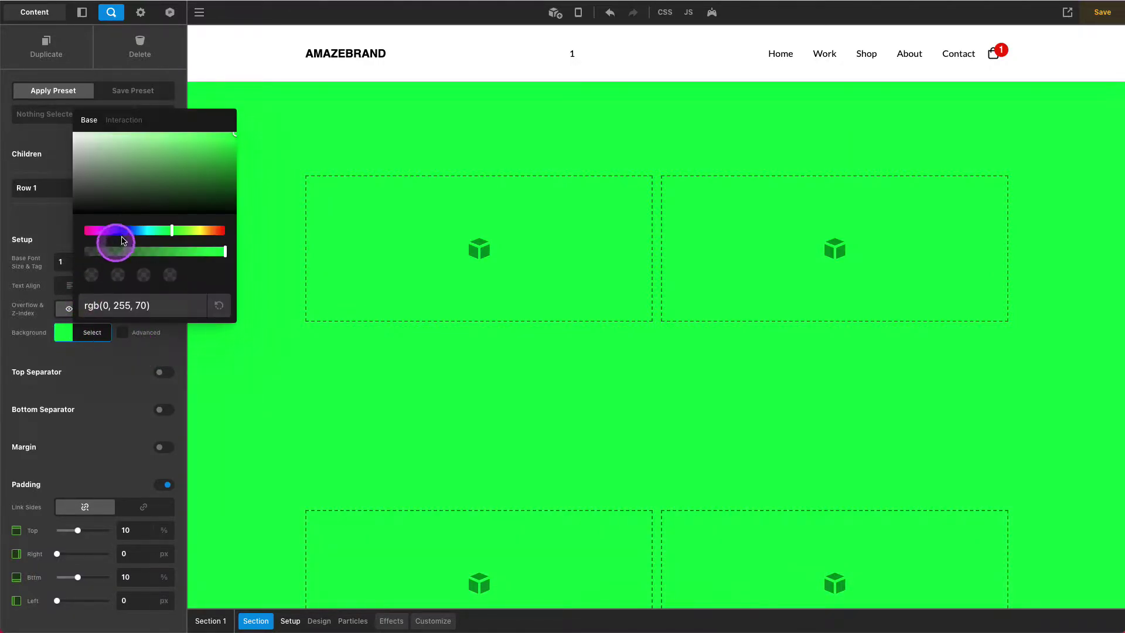
click(94, 231)
click(44, 364)
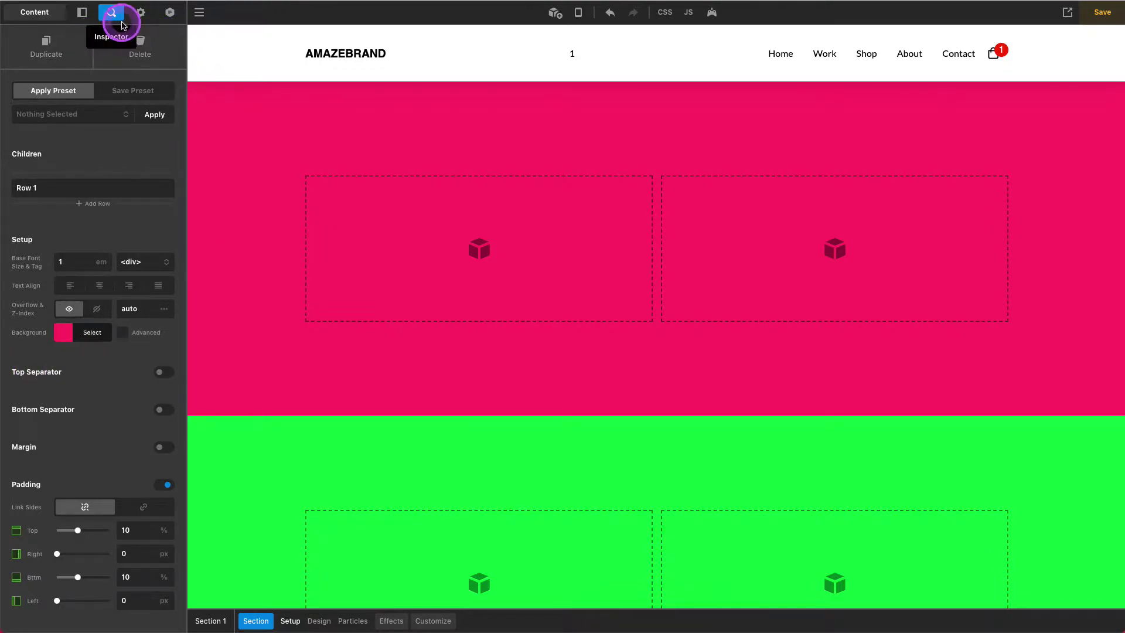
Add a Headline to the pink section's left column with Headings font, size 5 em, weight 700 Bold
click(555, 12)
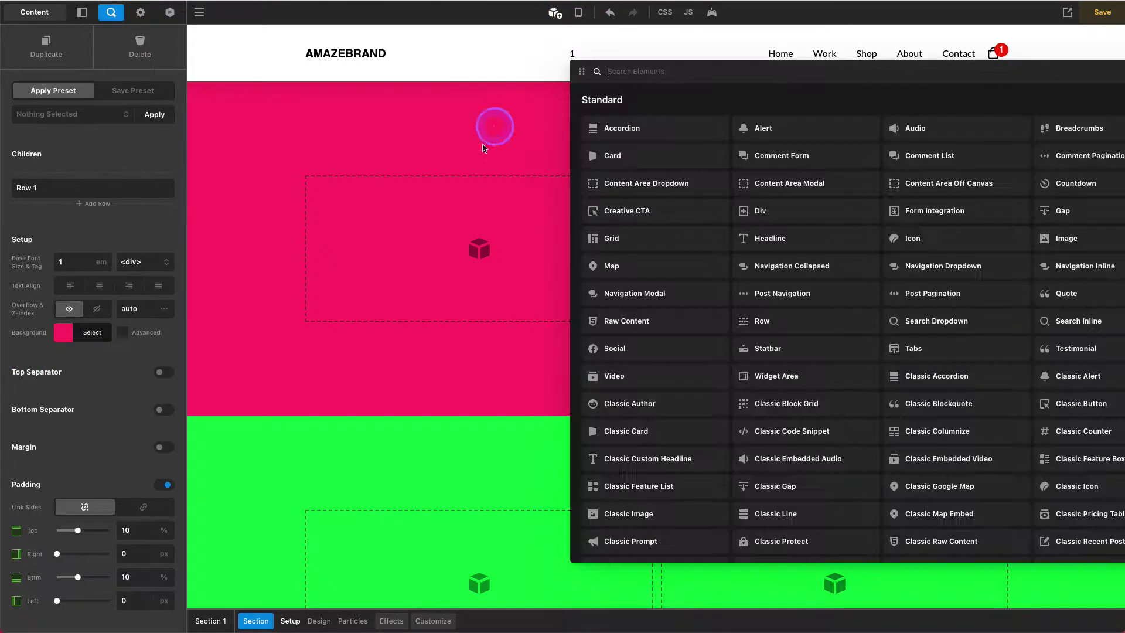
text(head)
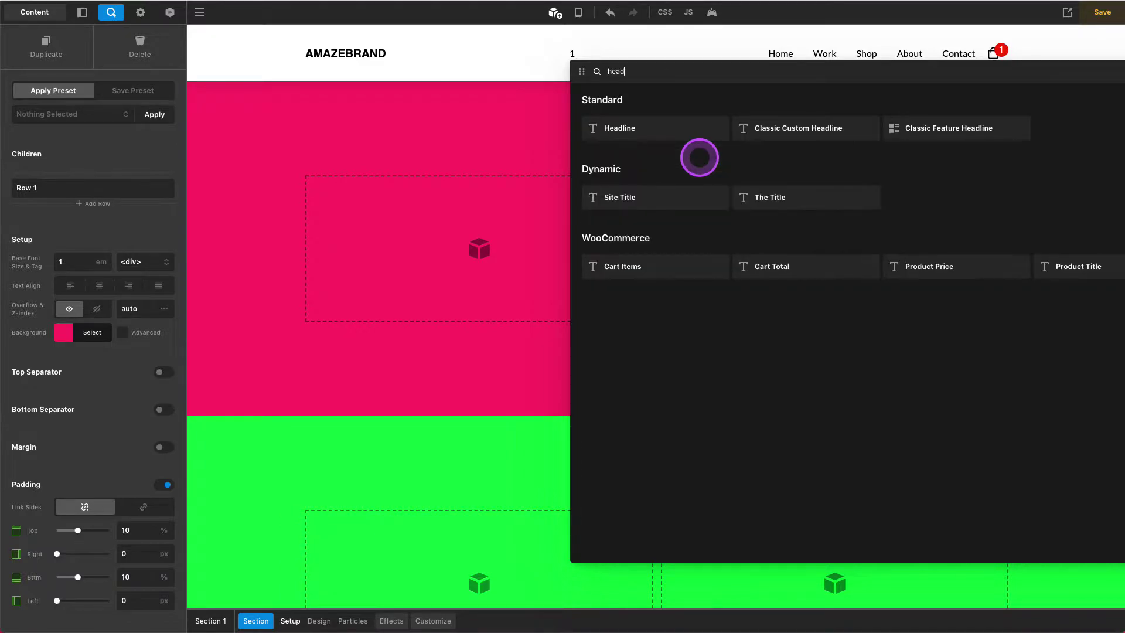
drag(673, 133, 489, 227)
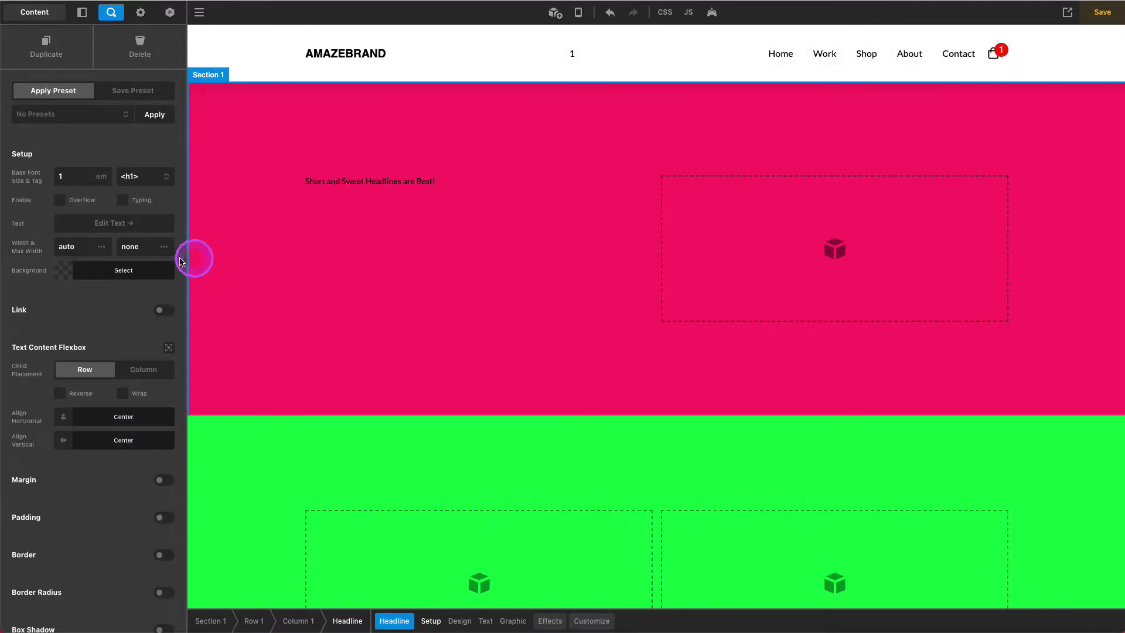
scroll(138, 252, down, 8)
click(108, 287)
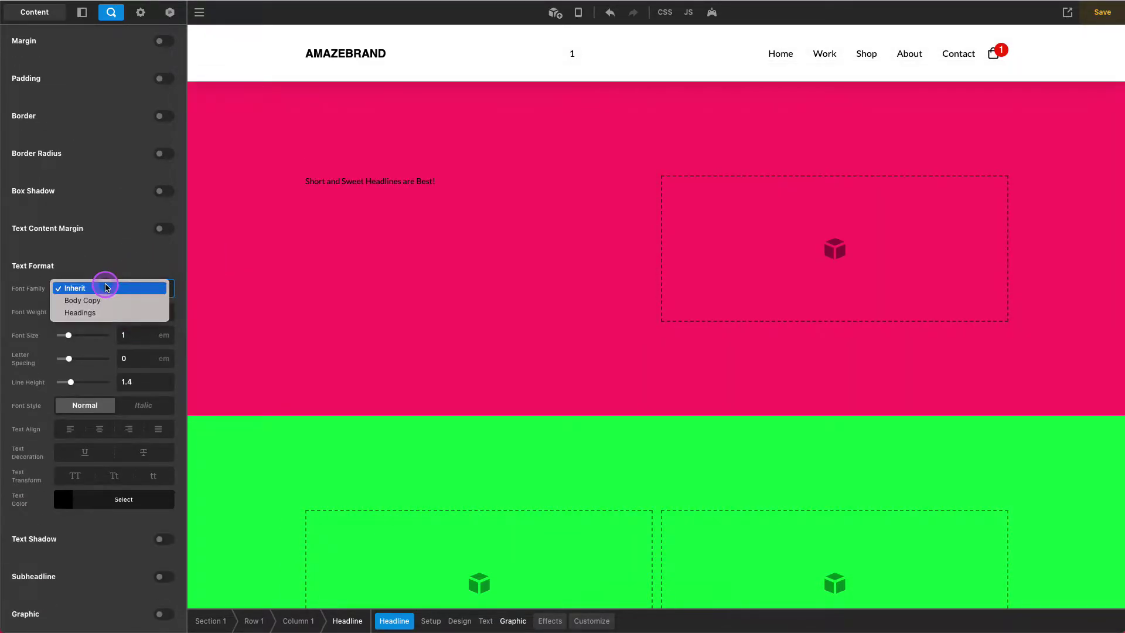
click(88, 312)
double_click(131, 334)
text(5)
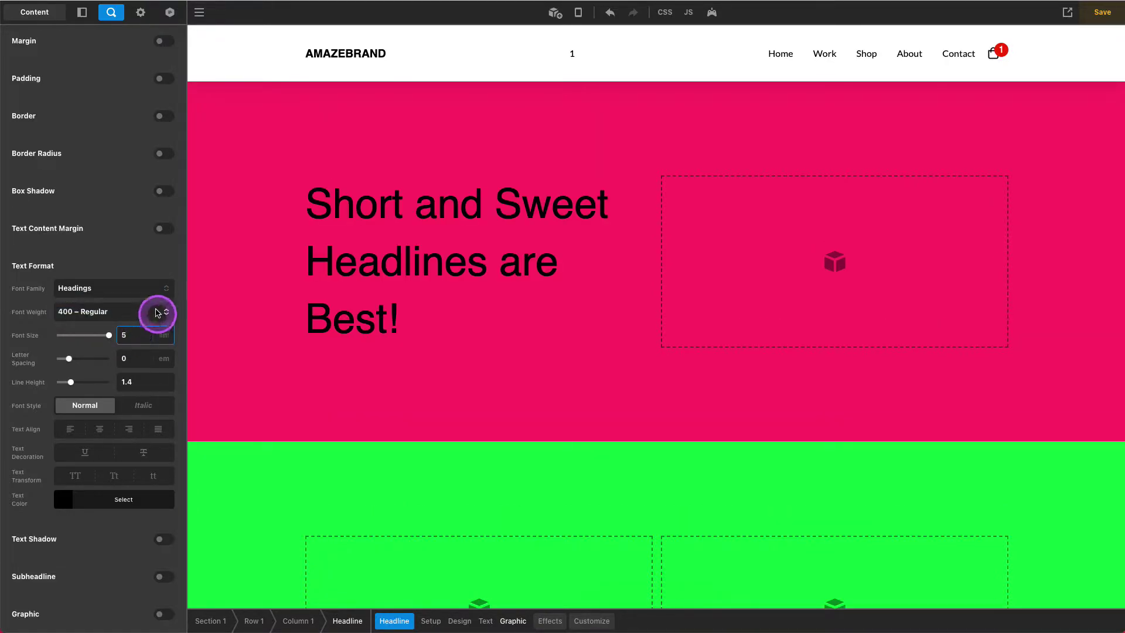
click(122, 311)
click(121, 323)
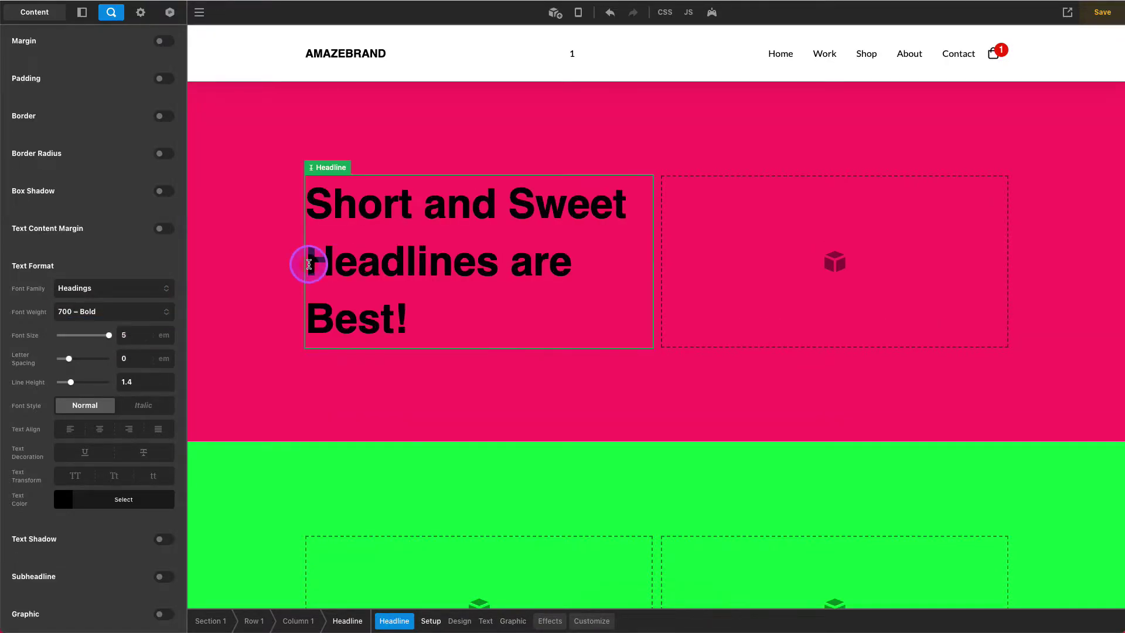
scroll(60, 256, up, 10)
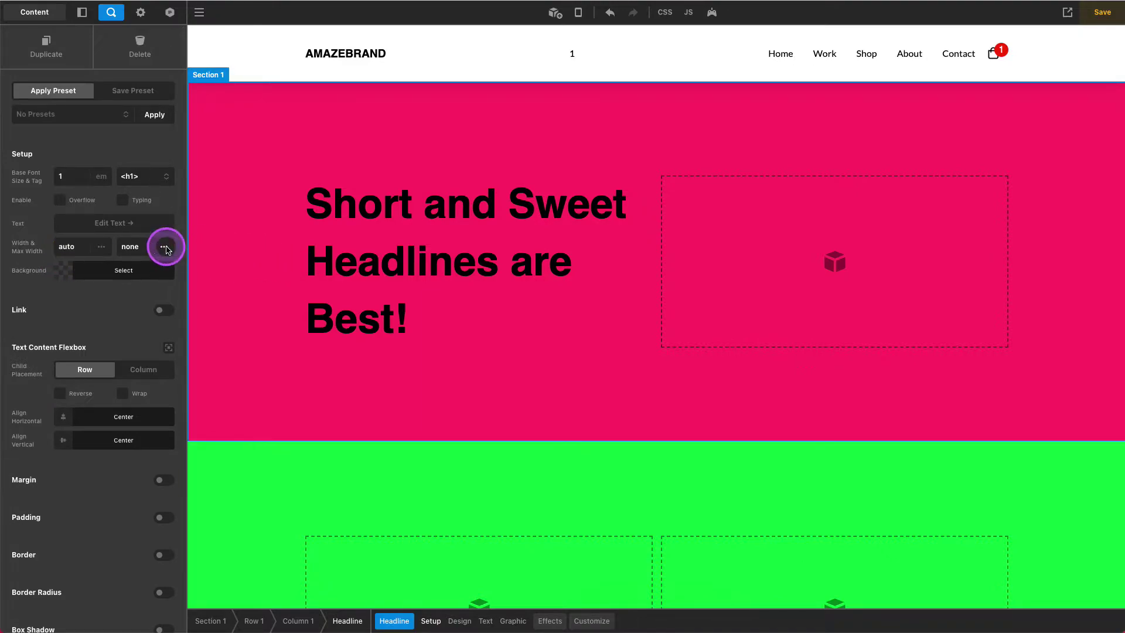
Change the headline text to 'Name, we love pink too!'
click(358, 256)
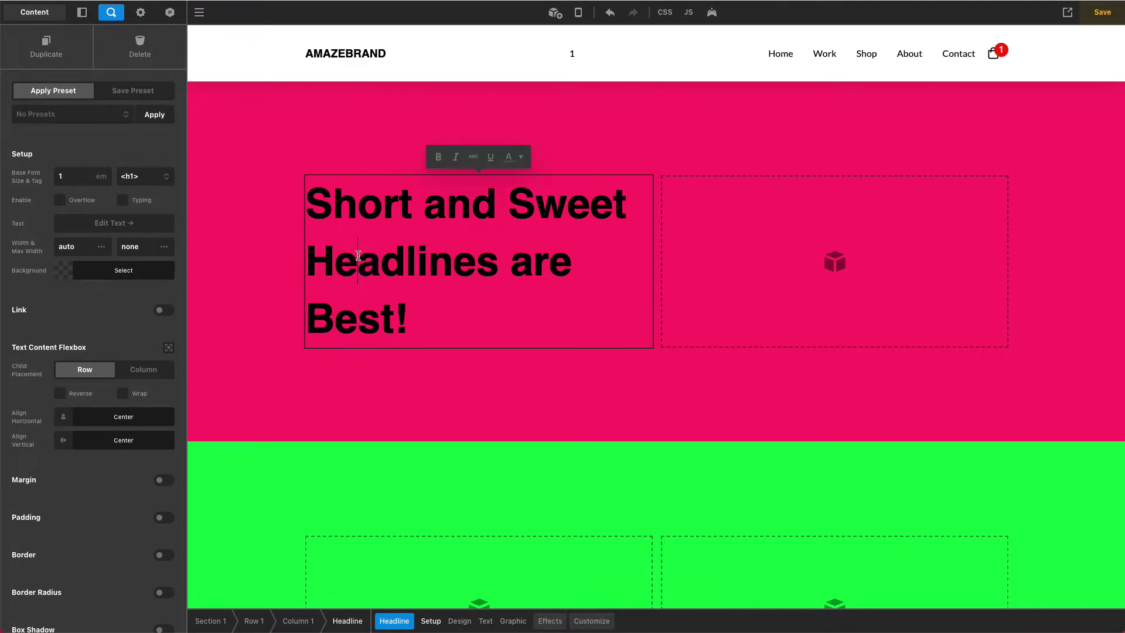
triple_click(358, 256)
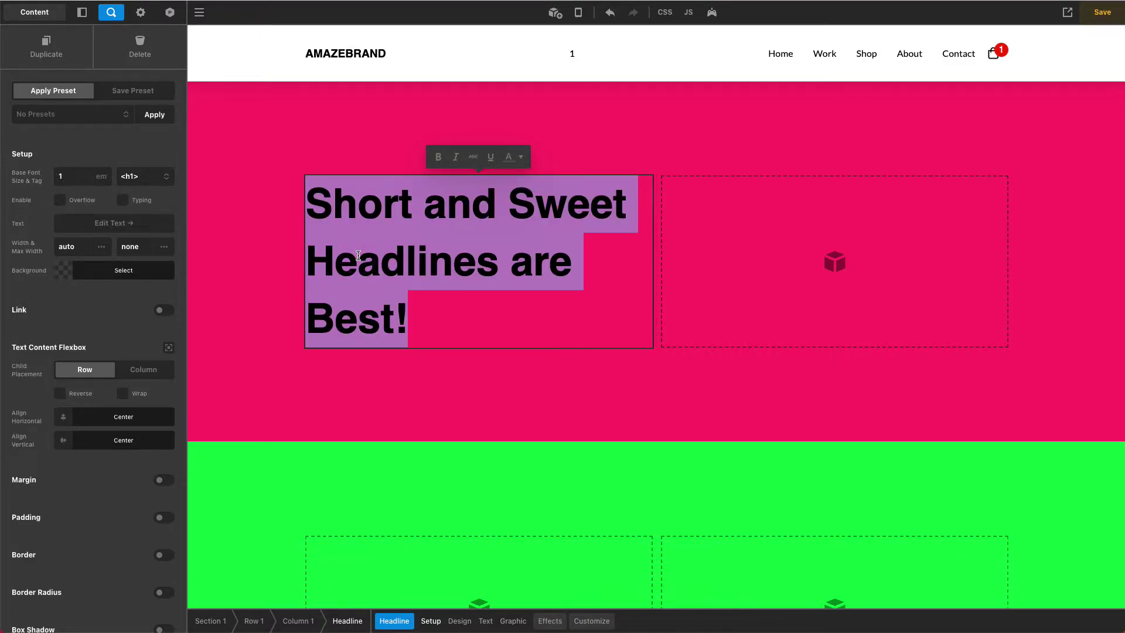
click(358, 255)
text(Nam)
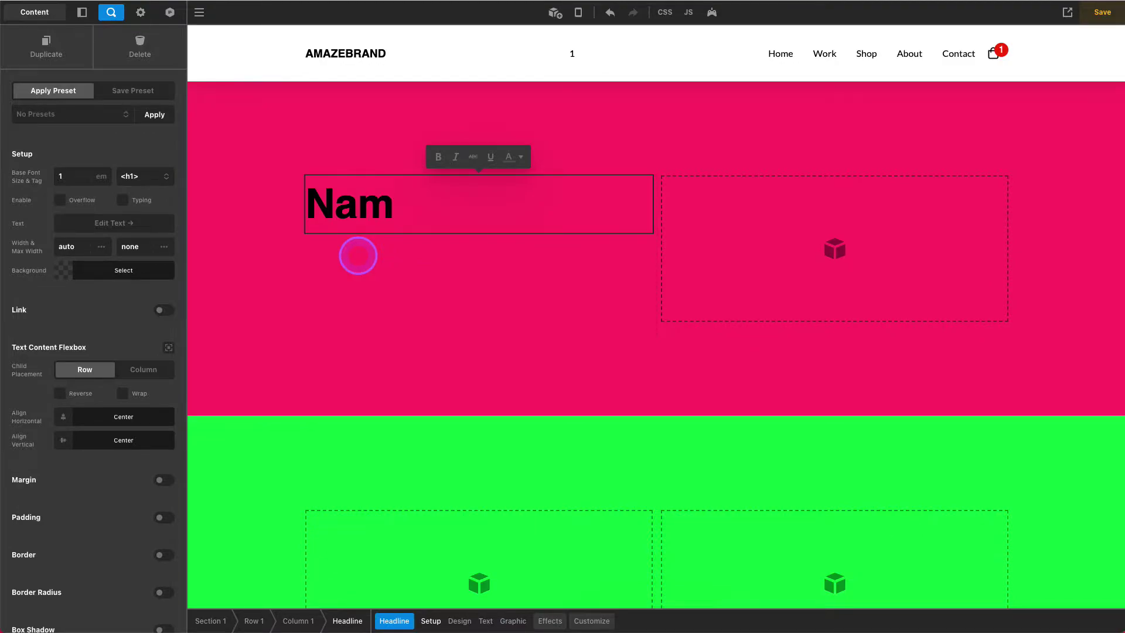
text(e, we love)
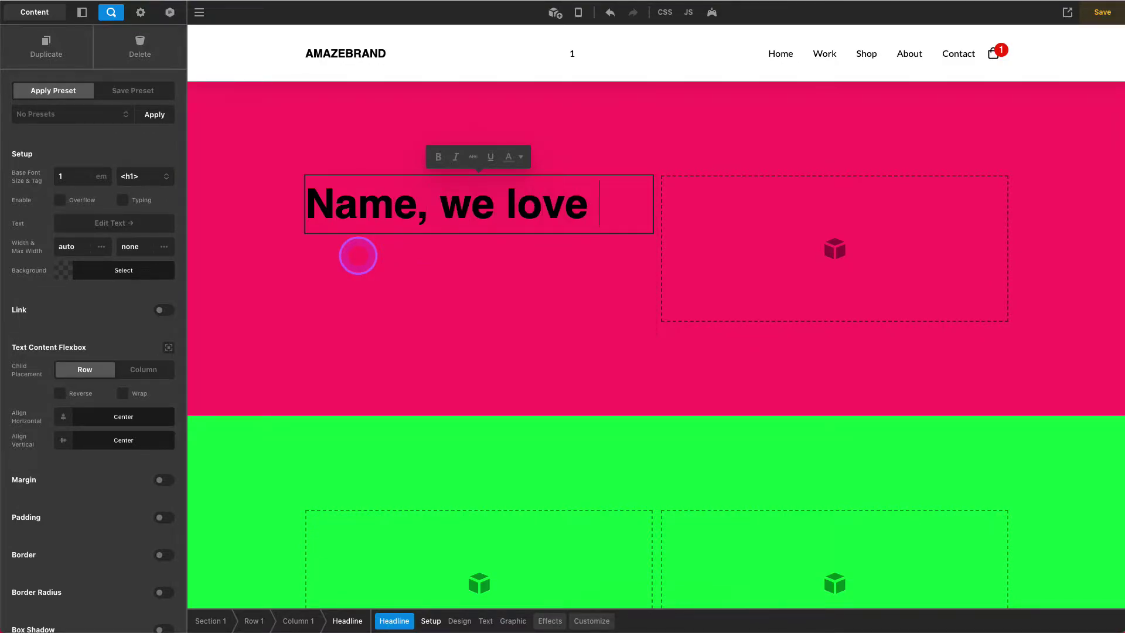
text( pink too!)
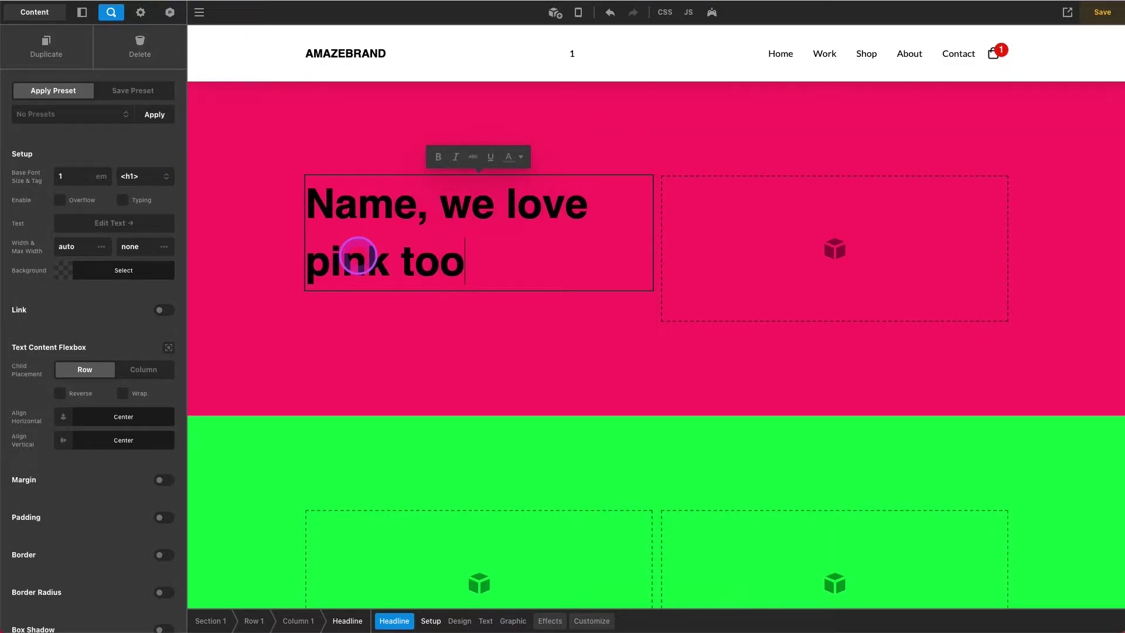
click(134, 296)
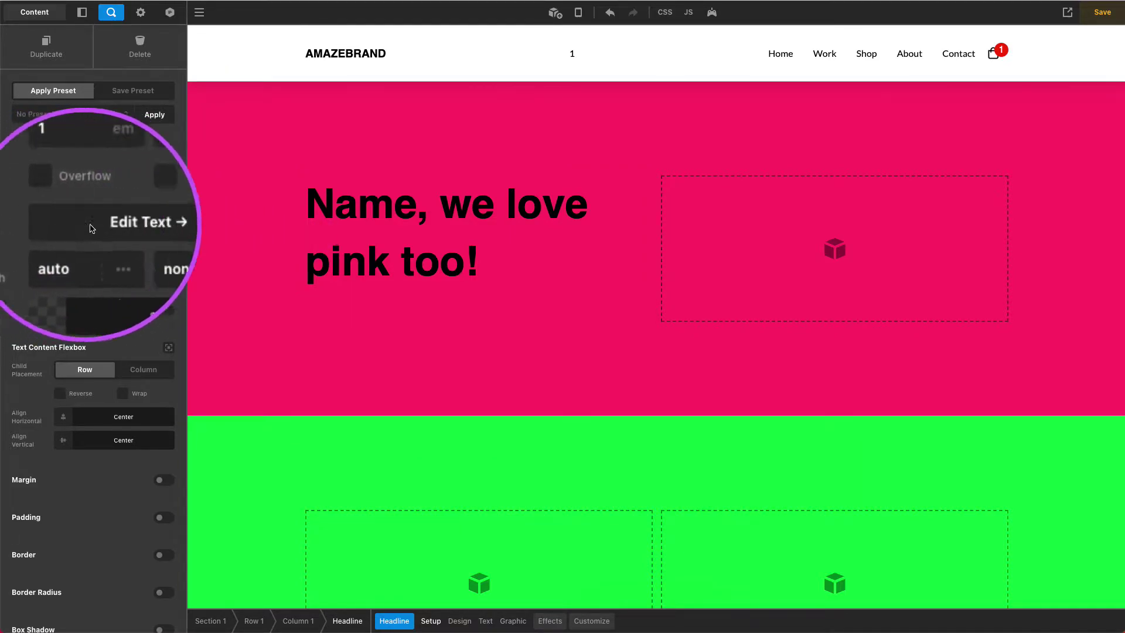
Replace 'Name' in the headline with a URL Parameter dynamic tag keyed firstname
click(113, 225)
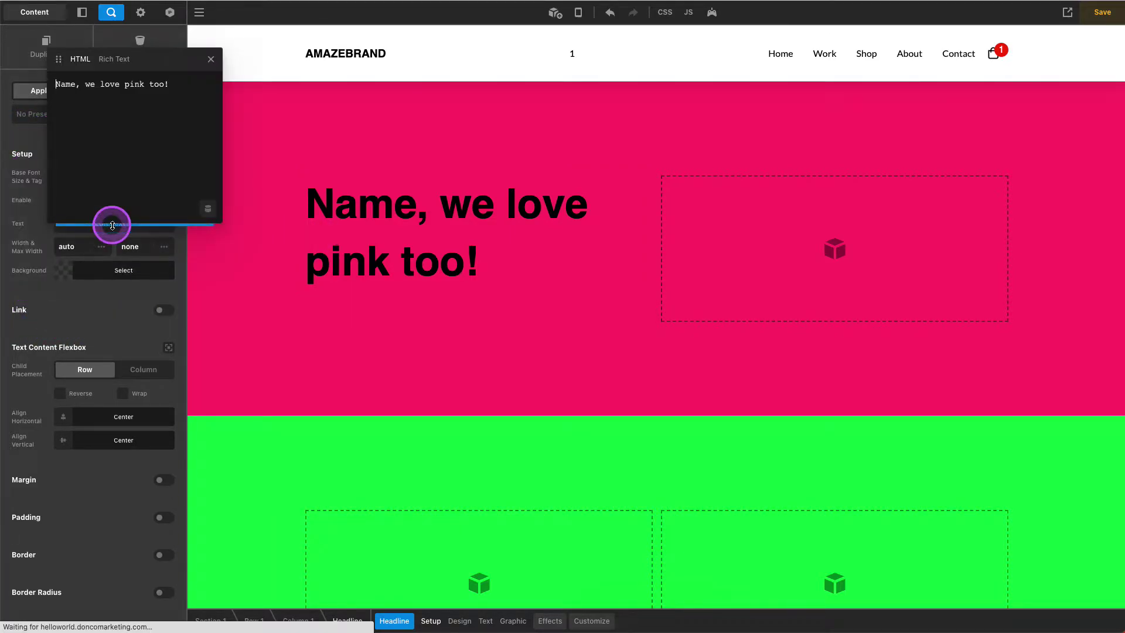
double_click(65, 87)
key(BackSpace)
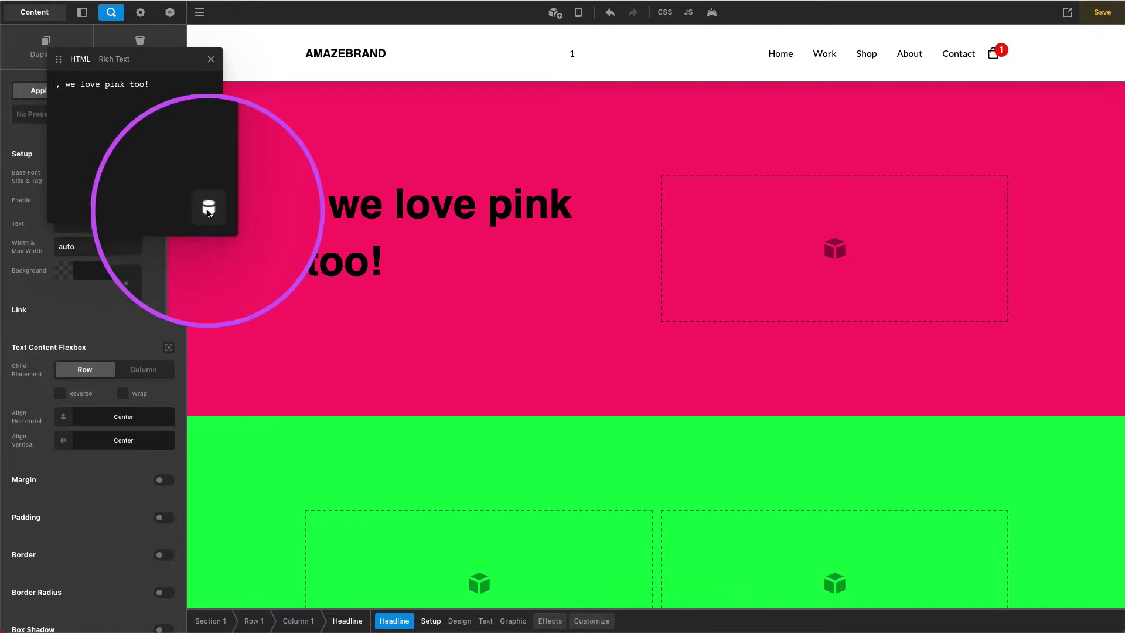
click(208, 211)
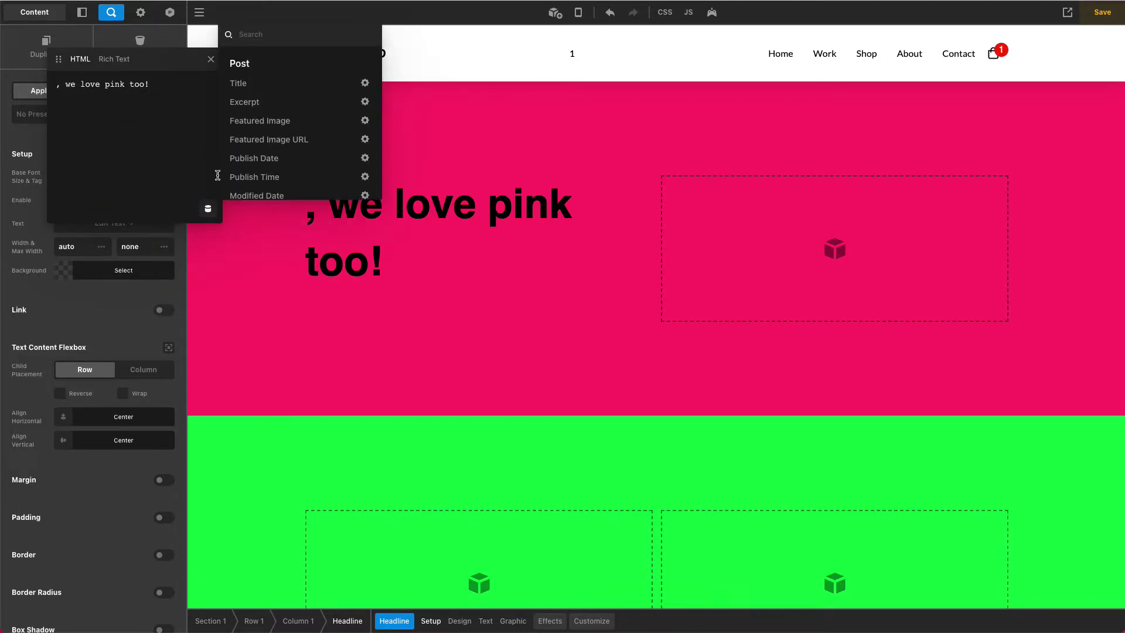
text(paramet)
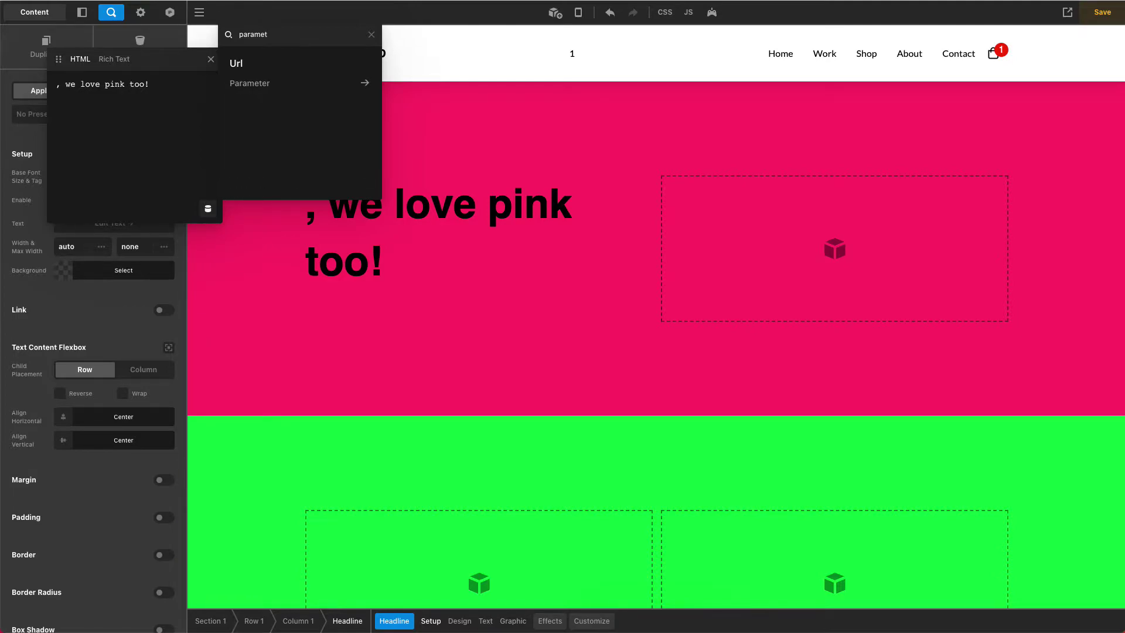
click(266, 85)
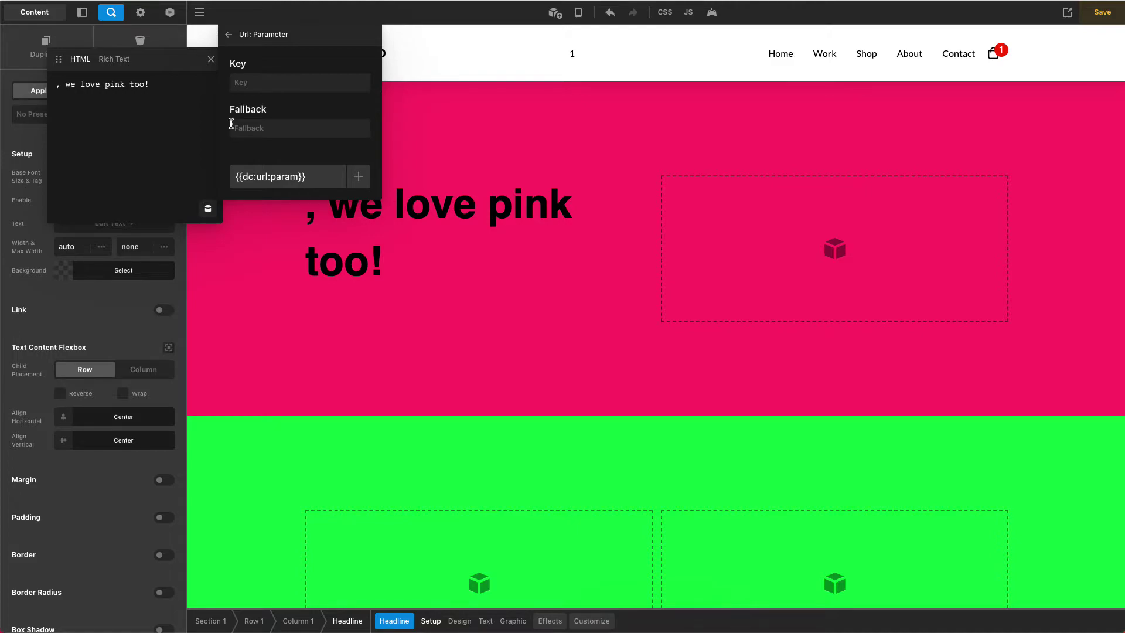
click(248, 89)
text(firstname)
click(358, 176)
click(211, 60)
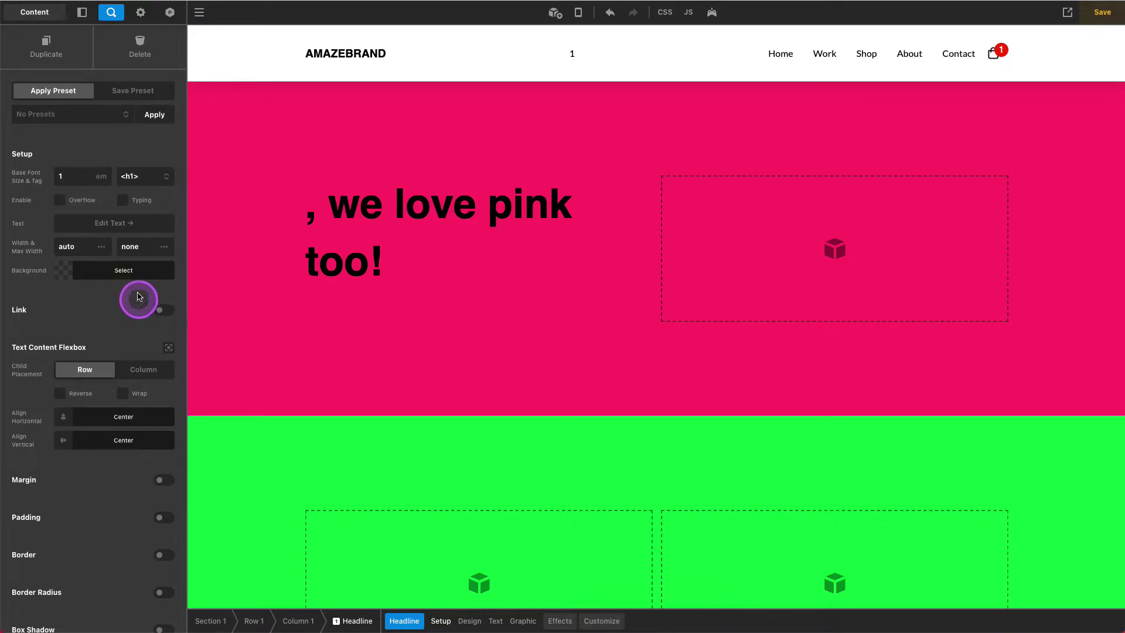
Insert a new firstname URL Parameter tag with fallback 'Hello' into the headline source
click(105, 226)
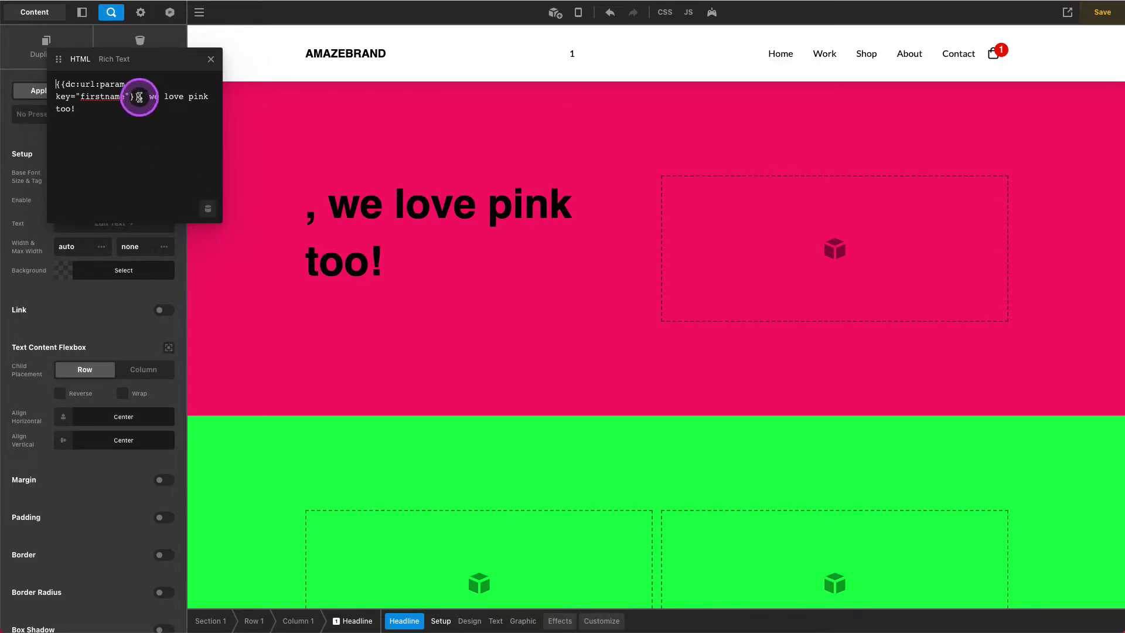
drag(139, 96, 40, 92)
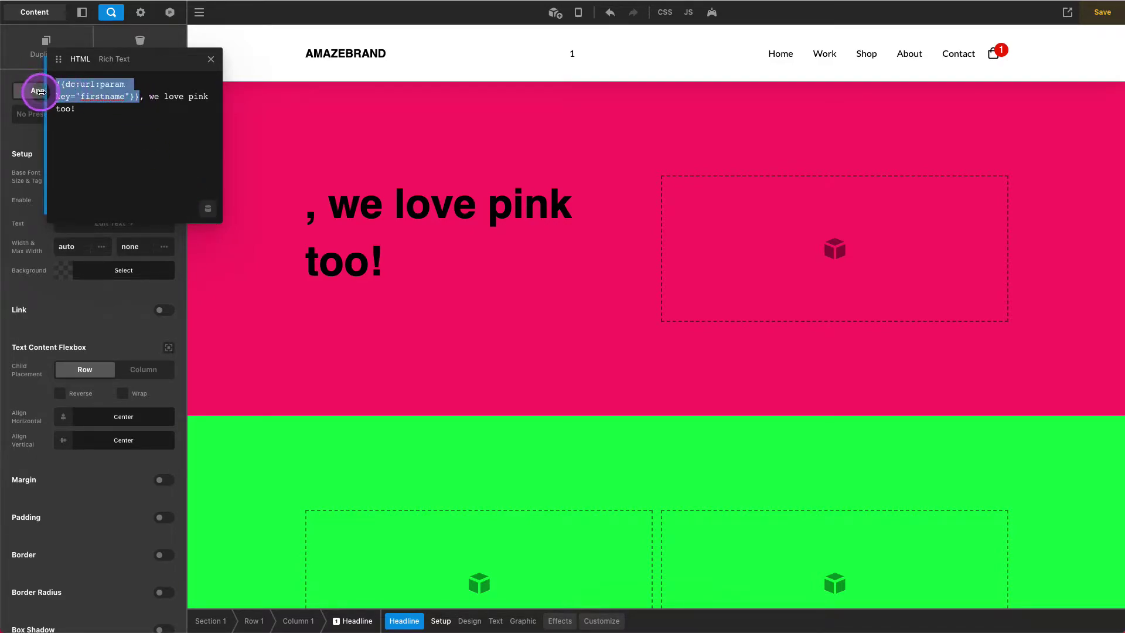
click(208, 208)
text(param)
click(250, 152)
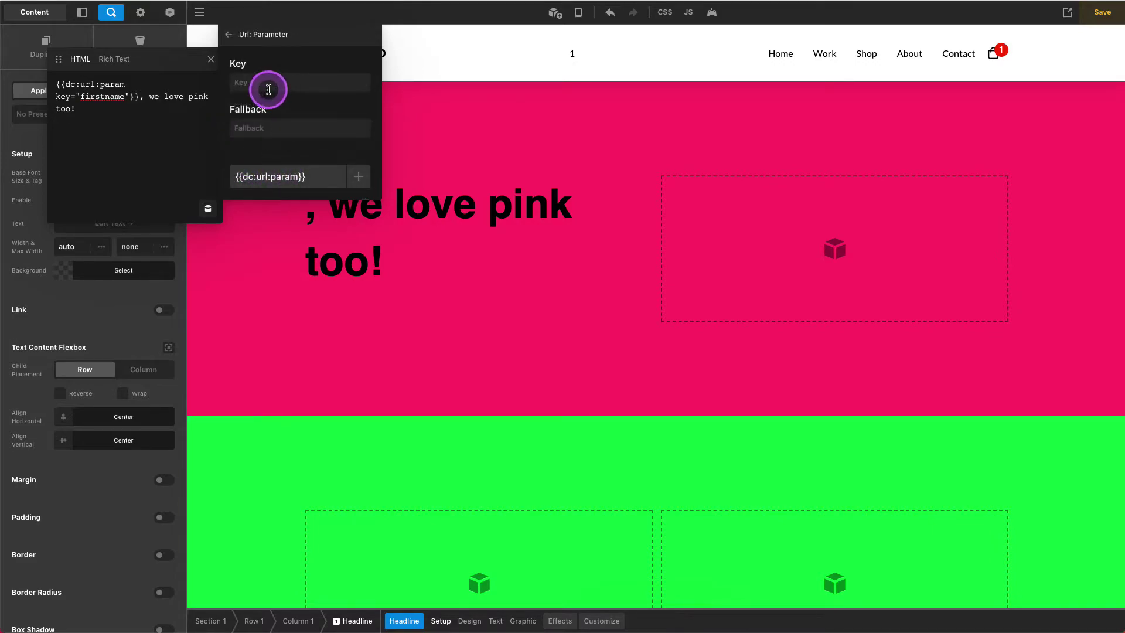
click(251, 83)
text(firstname)
key(Tab)
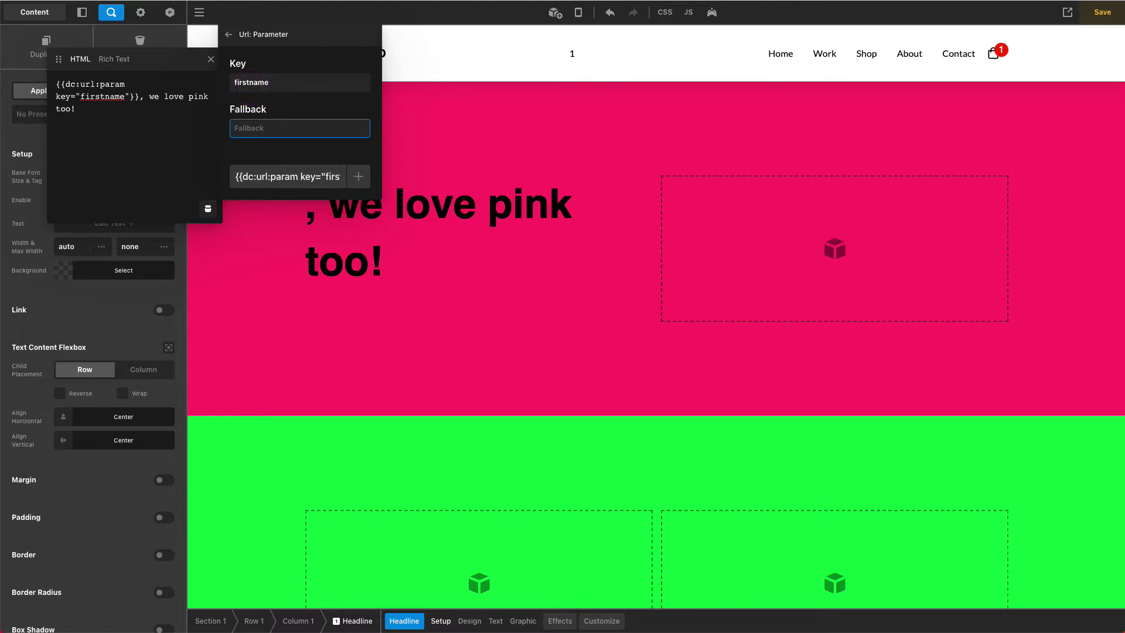
text(Hello)
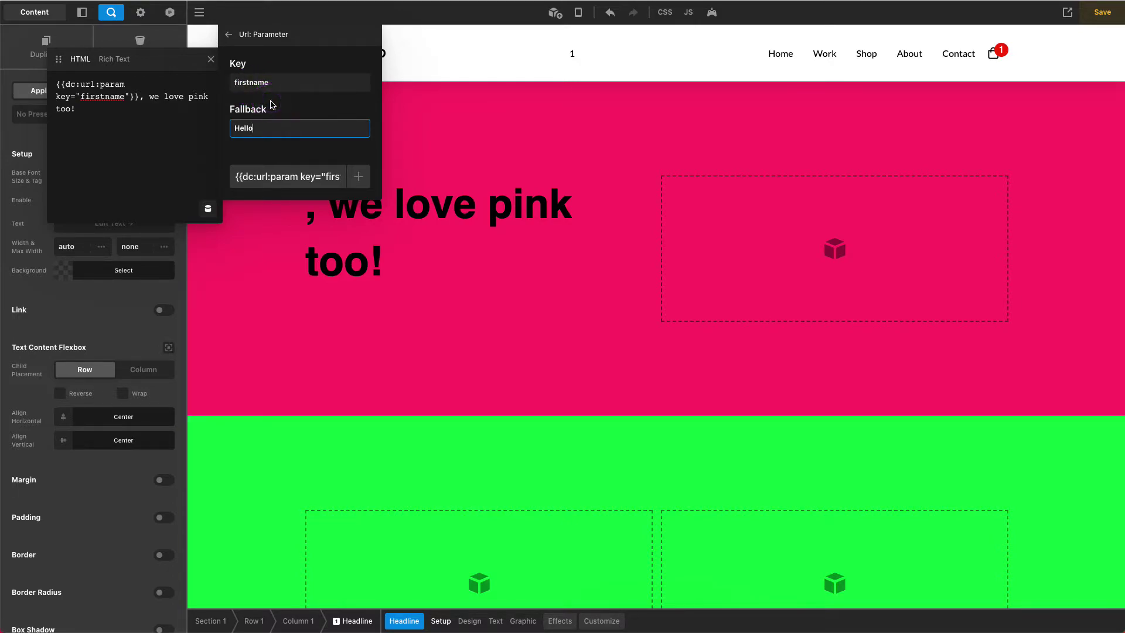
click(359, 176)
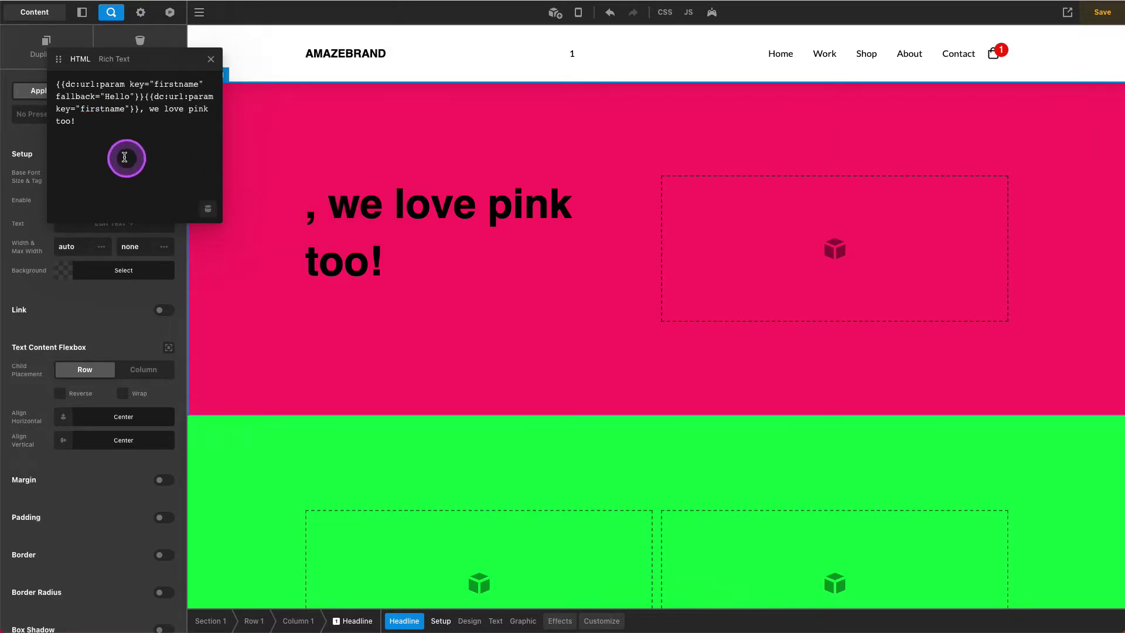
Delete the old firstname tag and close the text editor
click(147, 96)
mouse_move(147, 96)
mouse_down()
mouse_move(191, 98)
mouse_move(139, 111)
mouse_up()
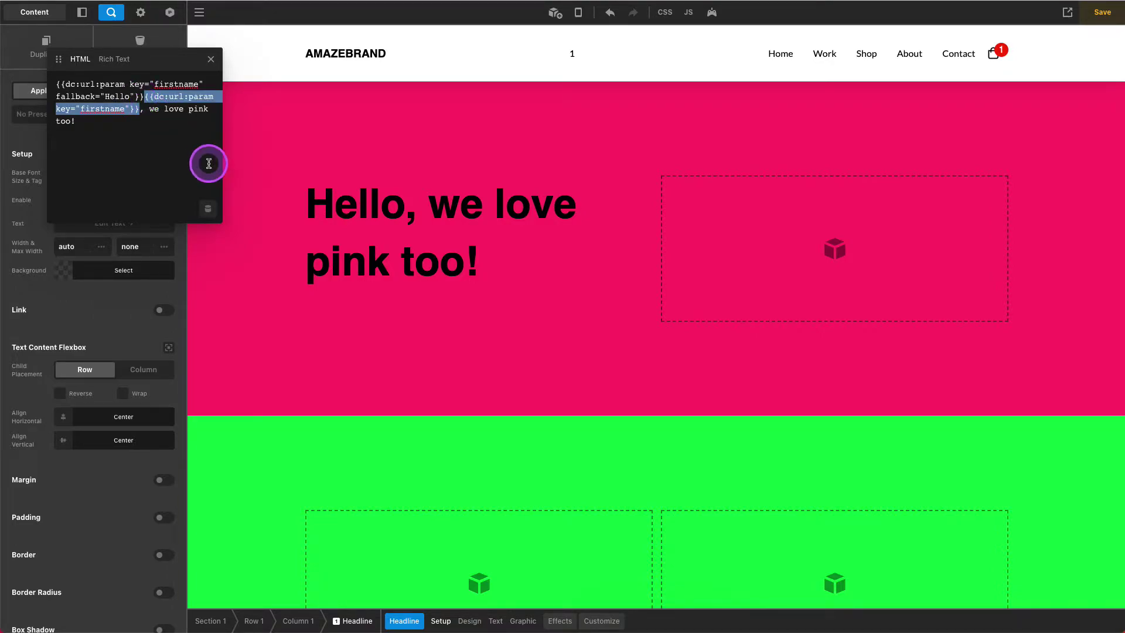
key(BackSpace)
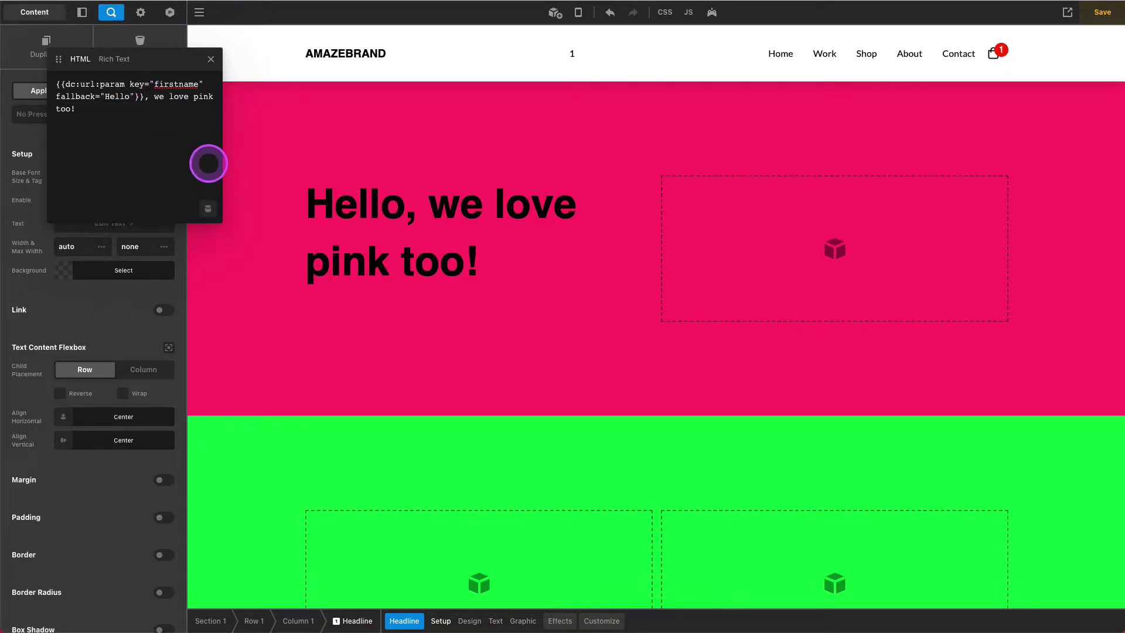
click(211, 59)
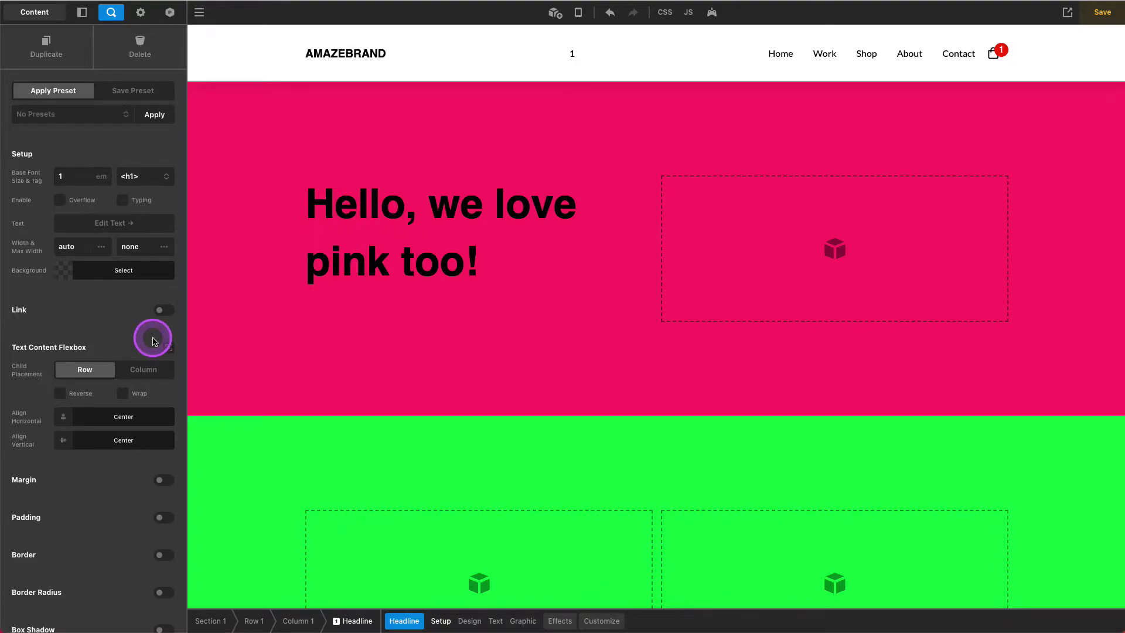
Duplicate the pink section's headline and move the copy into the green section's column
click(50, 54)
scroll(319, 254, down, 3)
drag(328, 259, 371, 455)
Change the copied headline's word pink to green, so it reads 'Hello, we love green too!'
double_click(351, 444)
scroll(357, 459, down, 2)
double_click(563, 439)
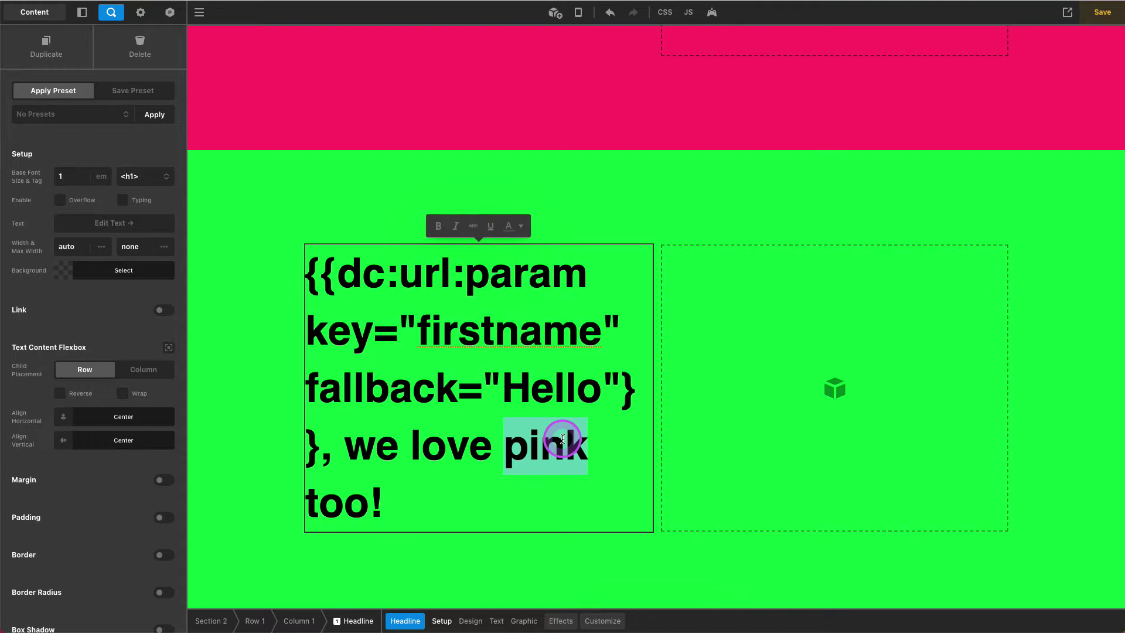
text(green)
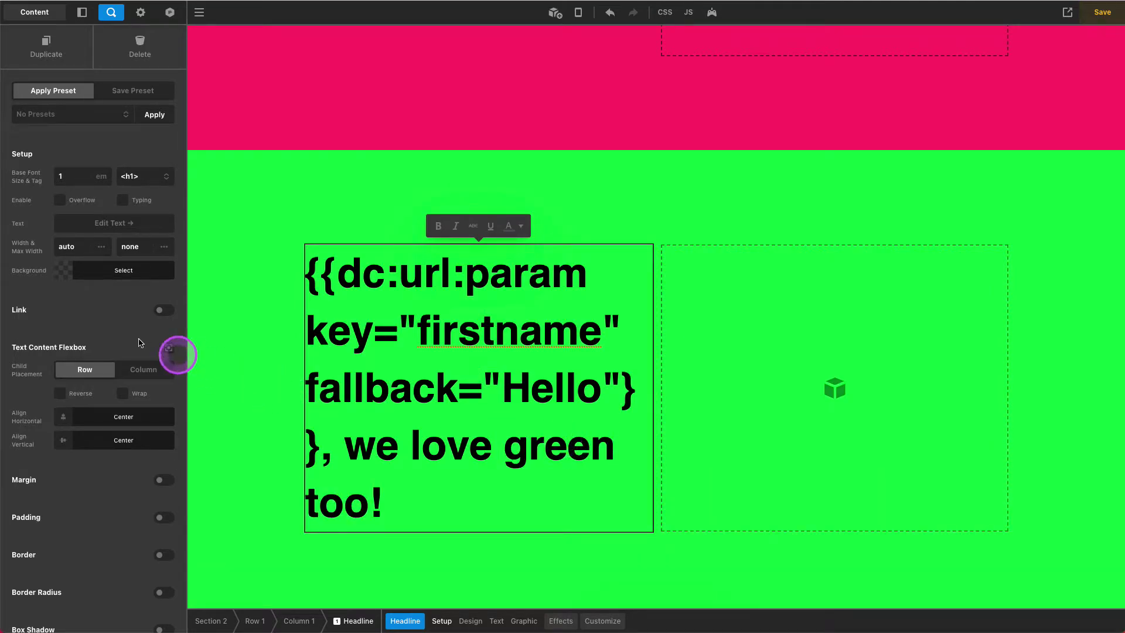
click(120, 335)
click(306, 419)
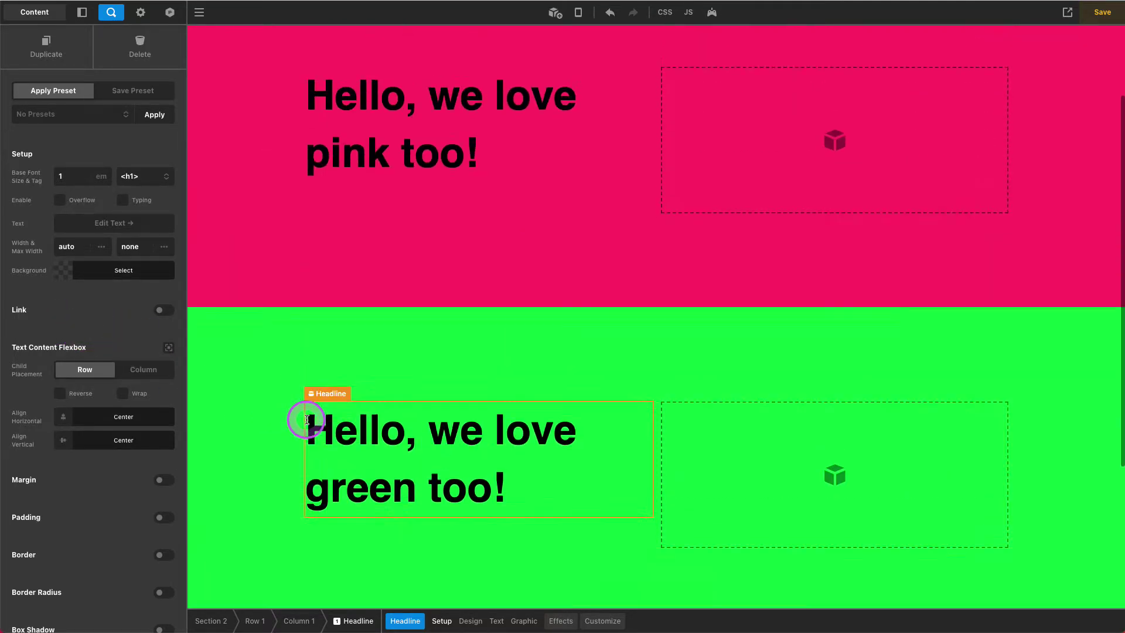
scroll(306, 419, up, 2)
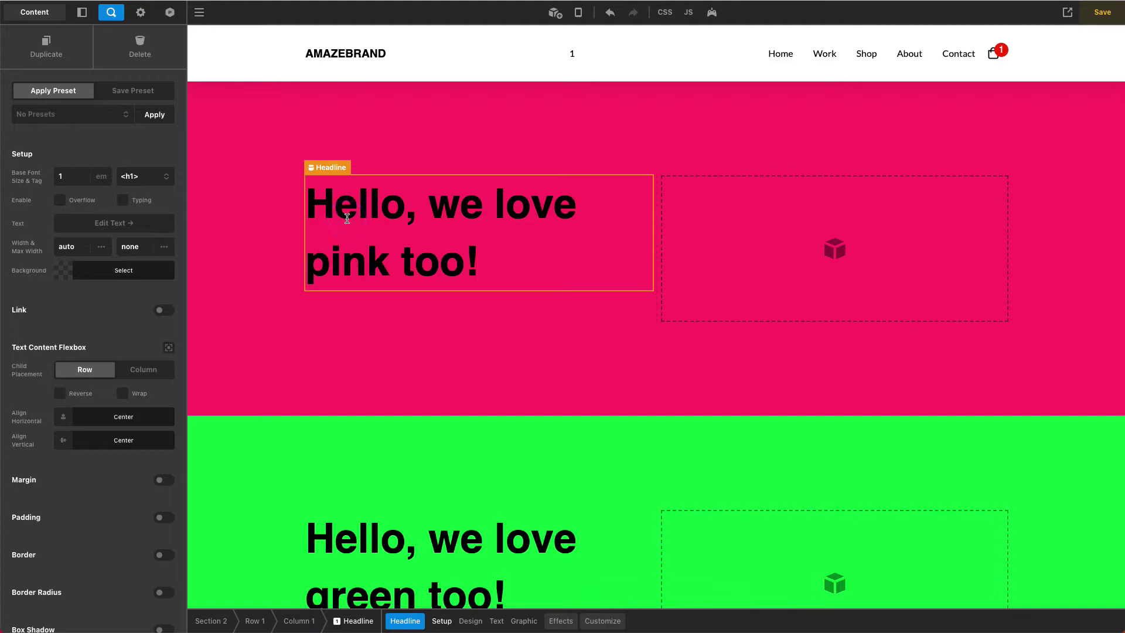
drag(305, 234, 271, 253)
click(271, 253)
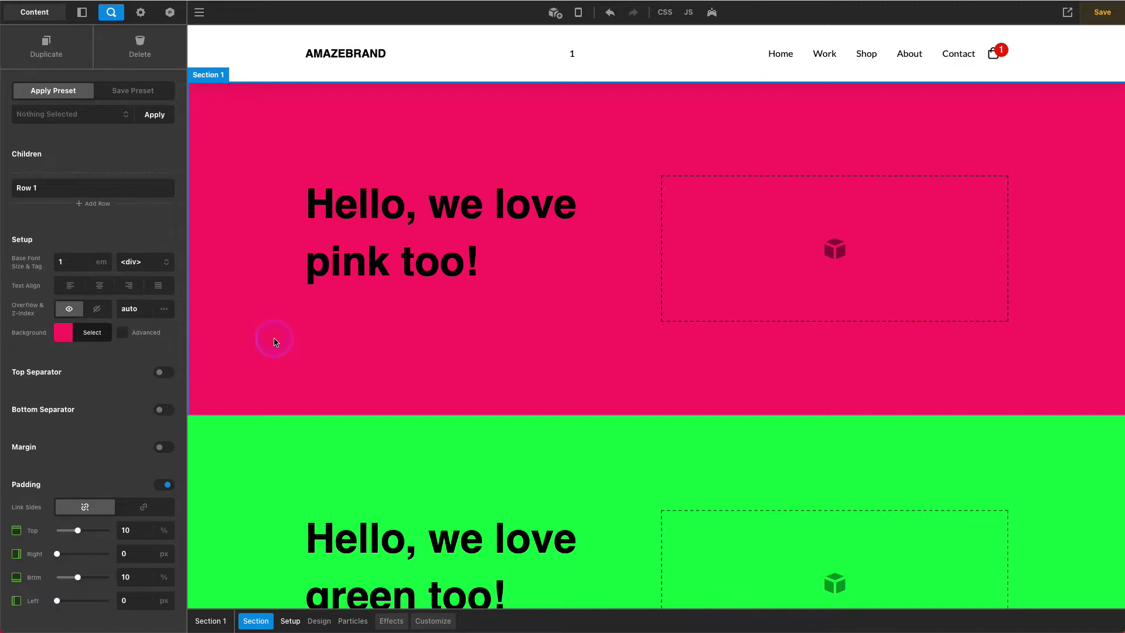
Add a String condition group to the pink section's display conditions
click(431, 627)
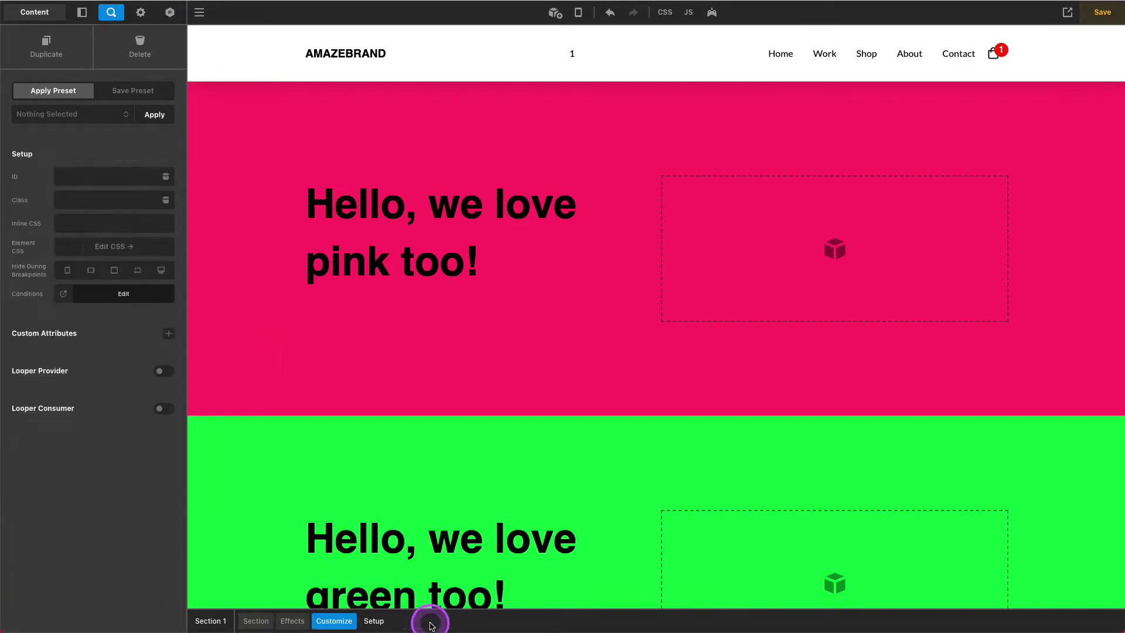
click(92, 300)
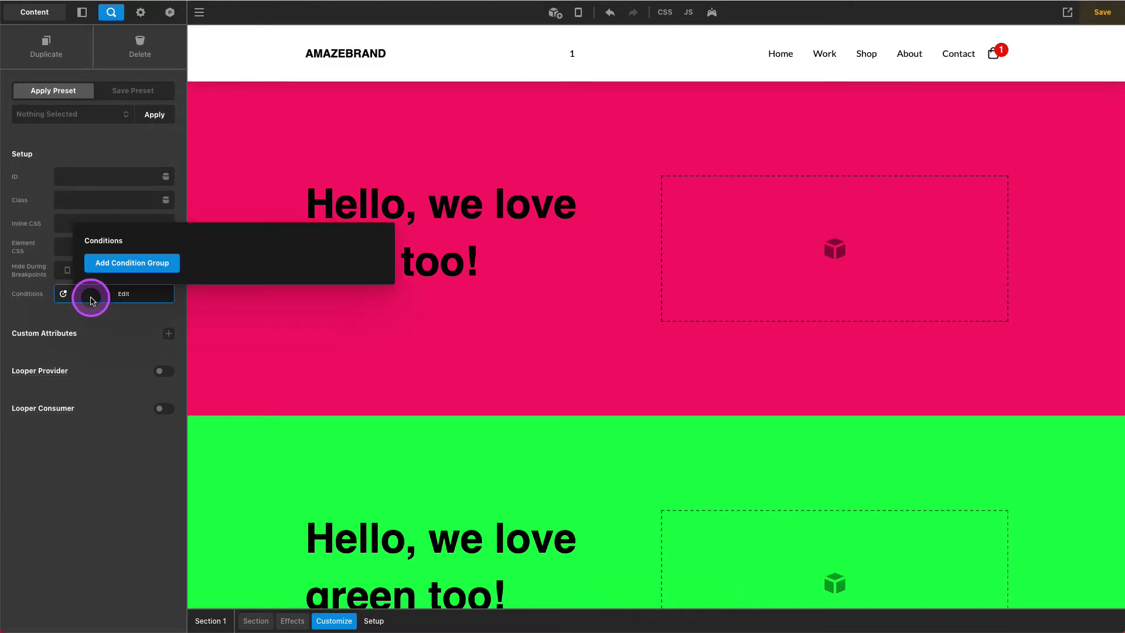
click(139, 265)
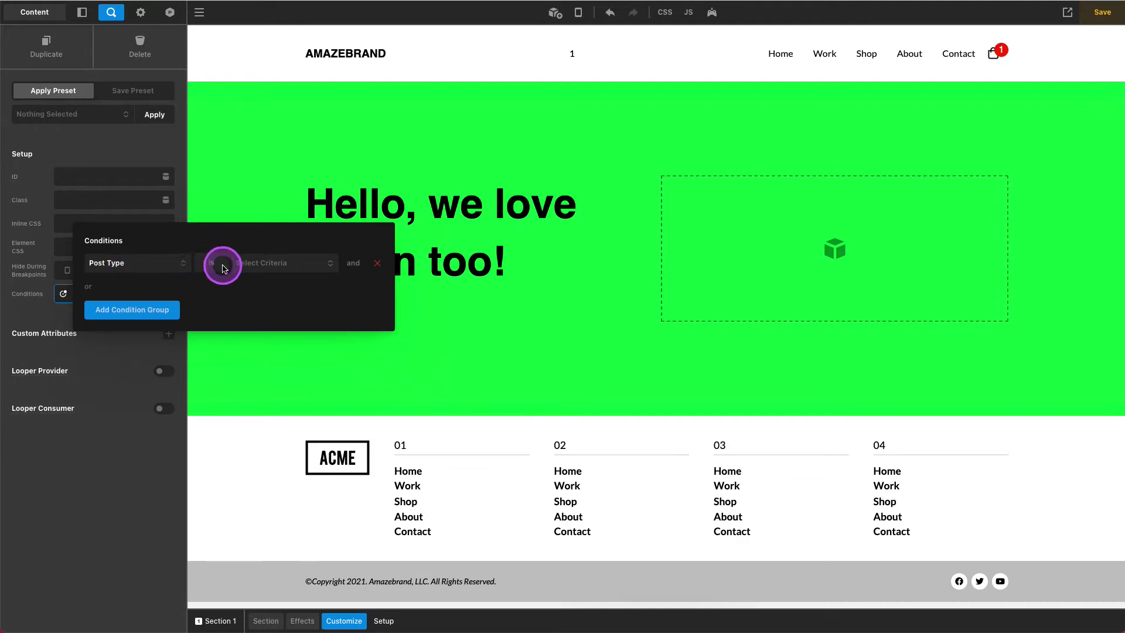
click(133, 267)
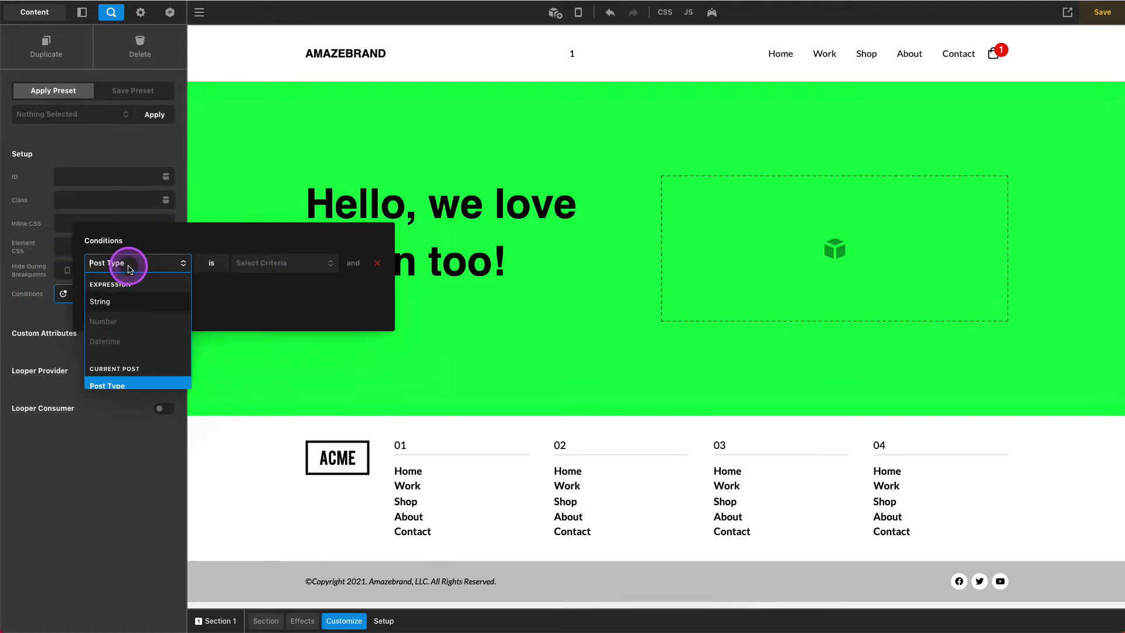
click(101, 302)
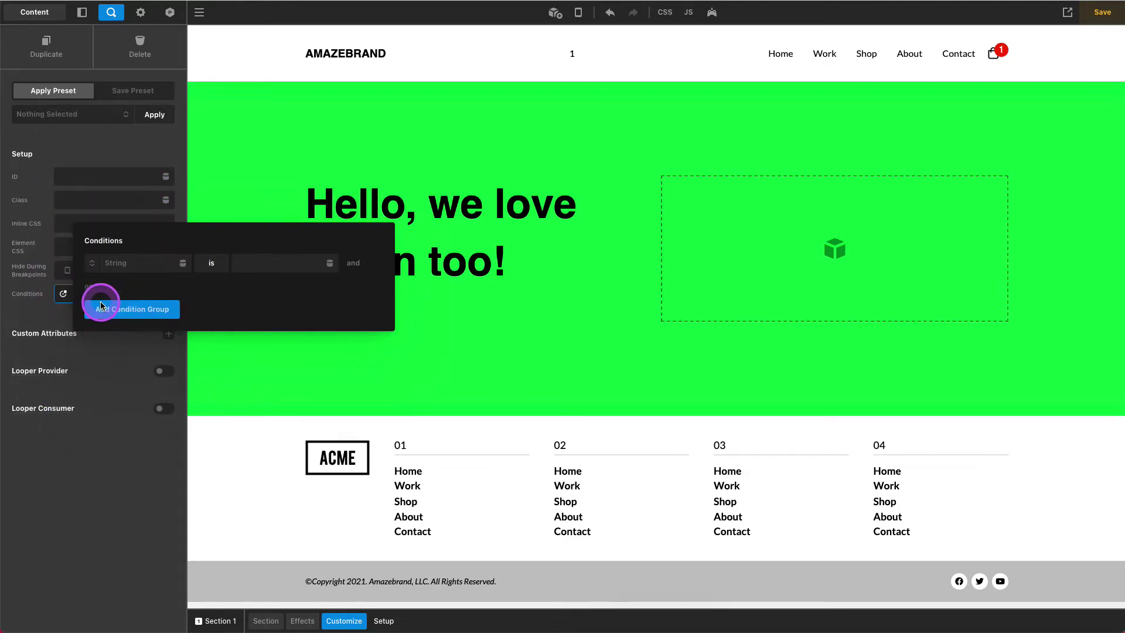
Set the condition to require the color URL parameter to be Pink
click(183, 267)
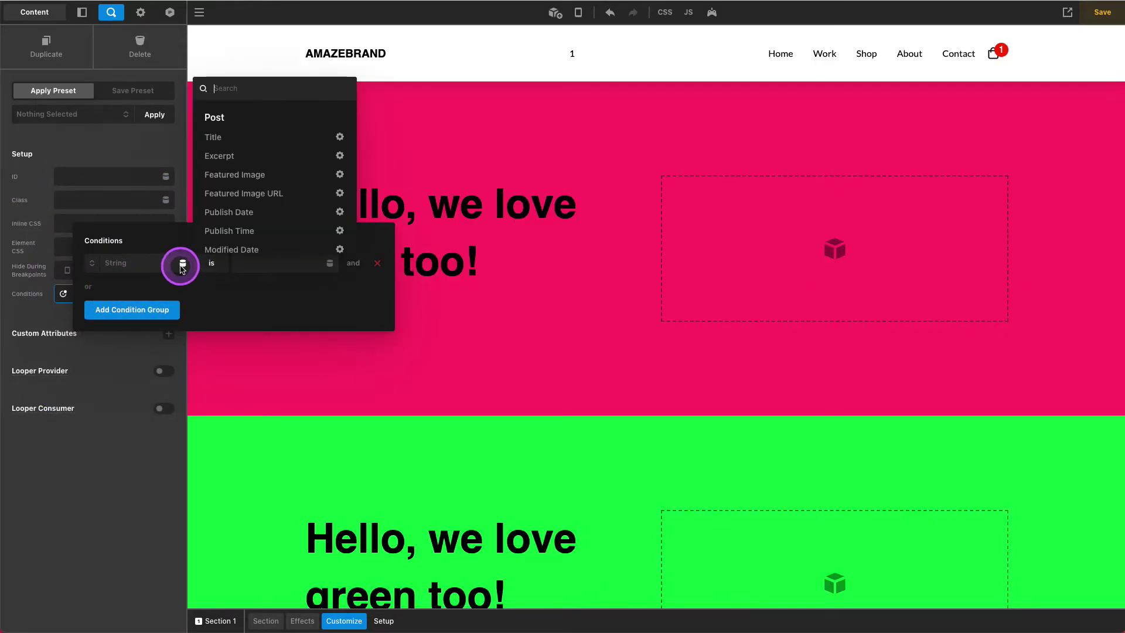
text(param)
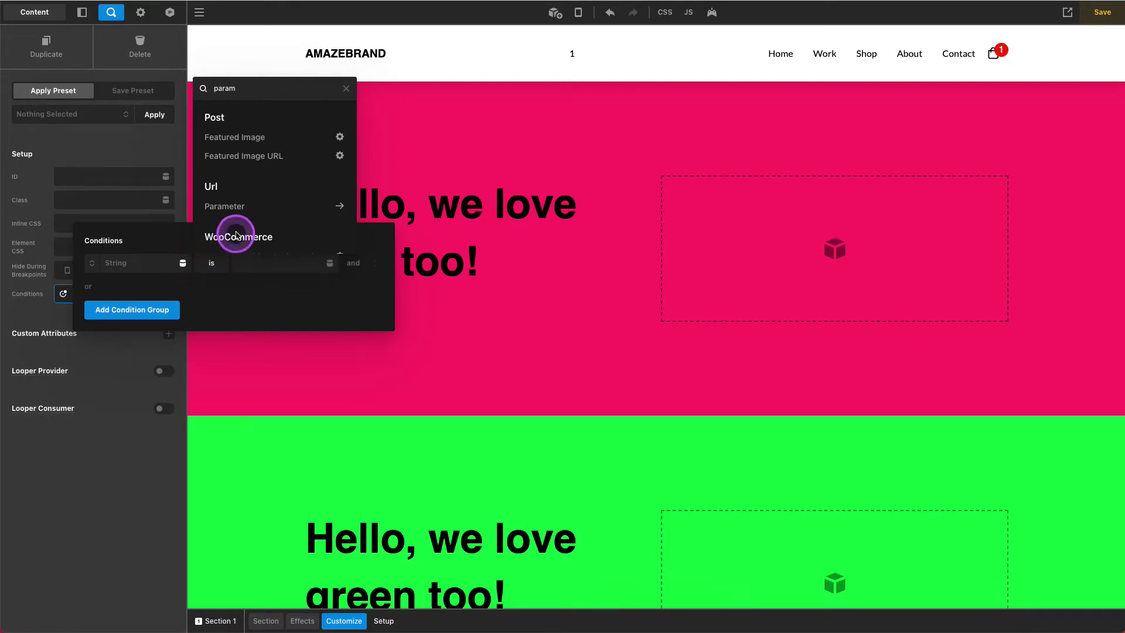
click(232, 207)
click(244, 138)
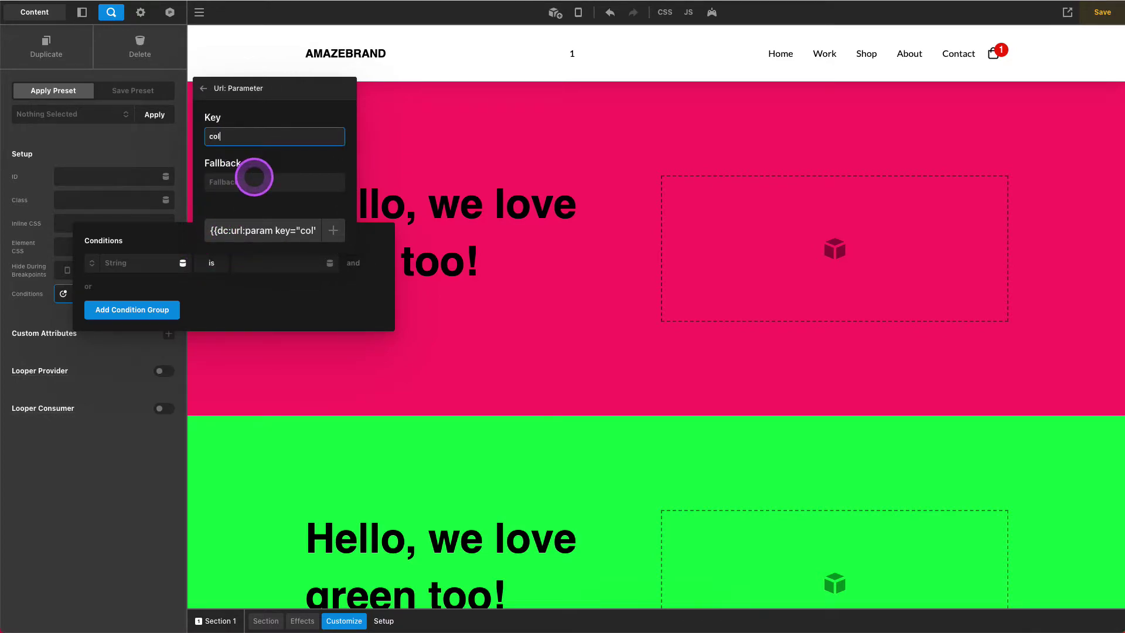
click(333, 230)
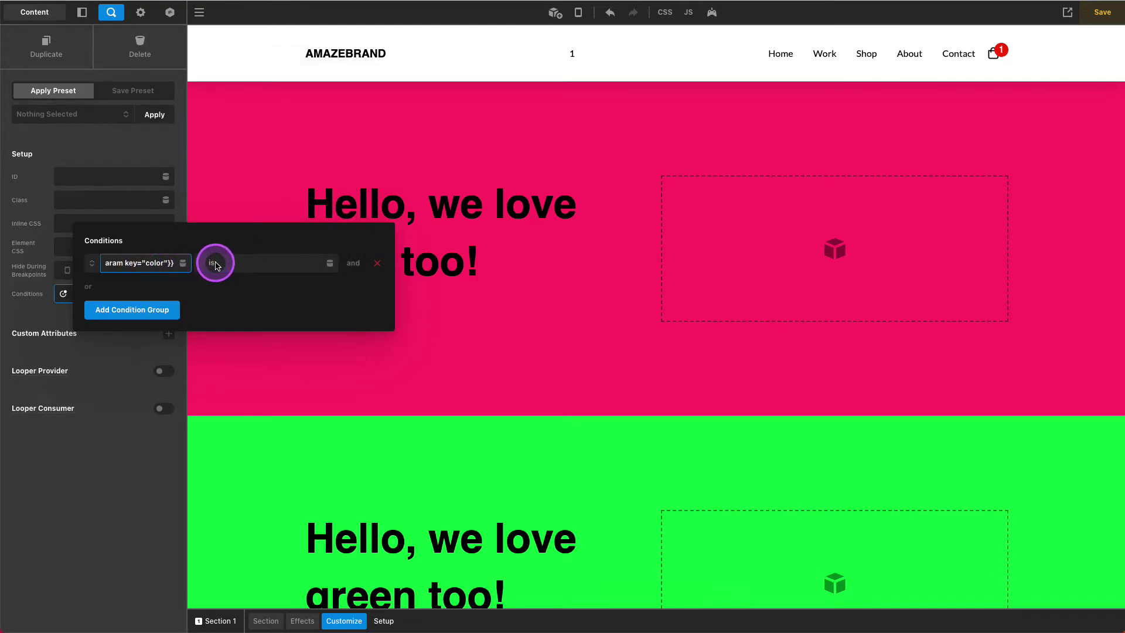
click(253, 263)
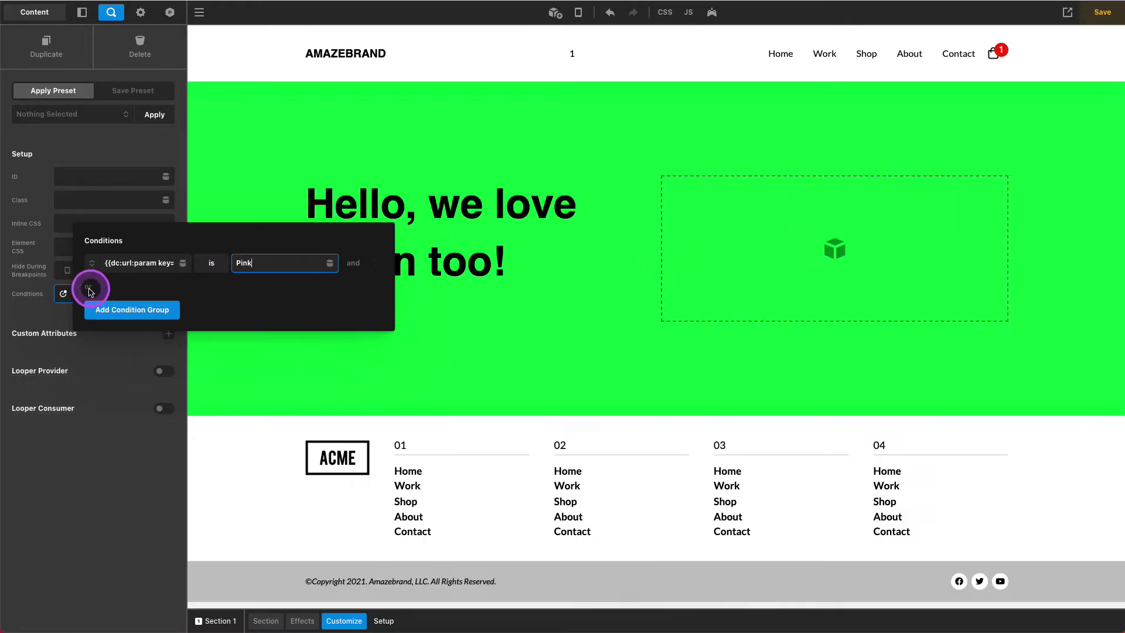
click(245, 268)
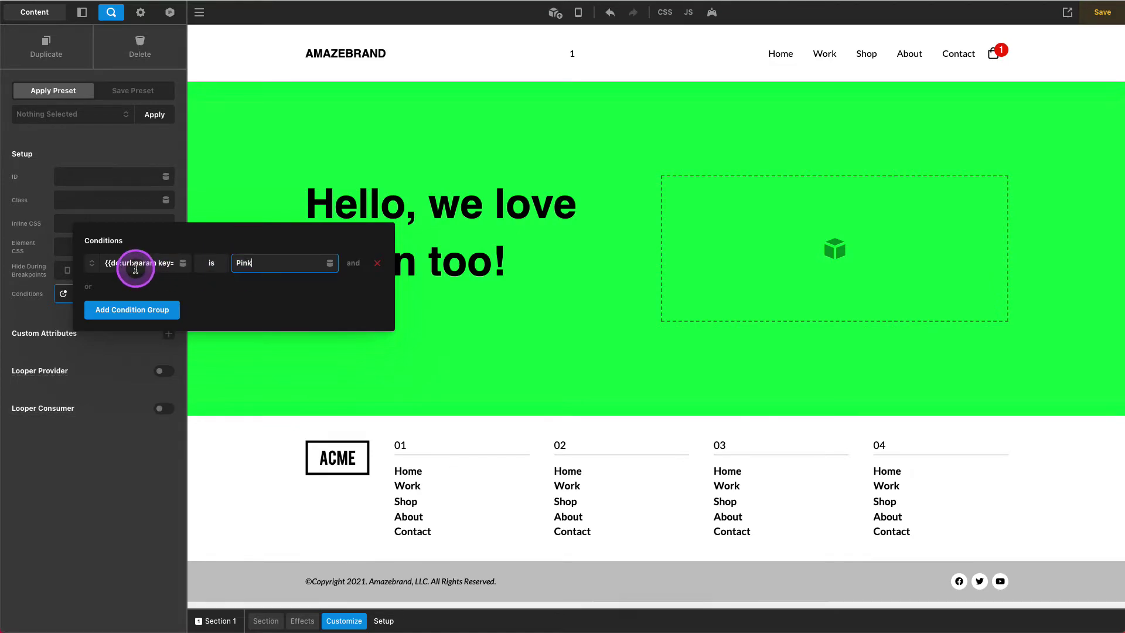
Make the editor preview ignore element conditions and review the pink section's condition
click(1058, 24)
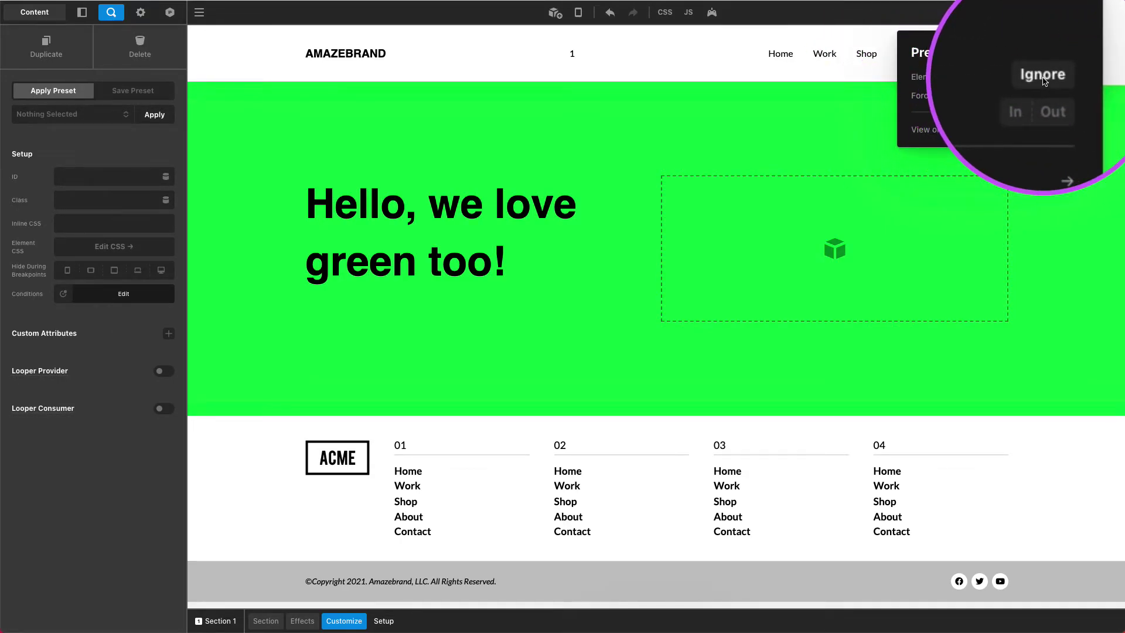
click(1043, 78)
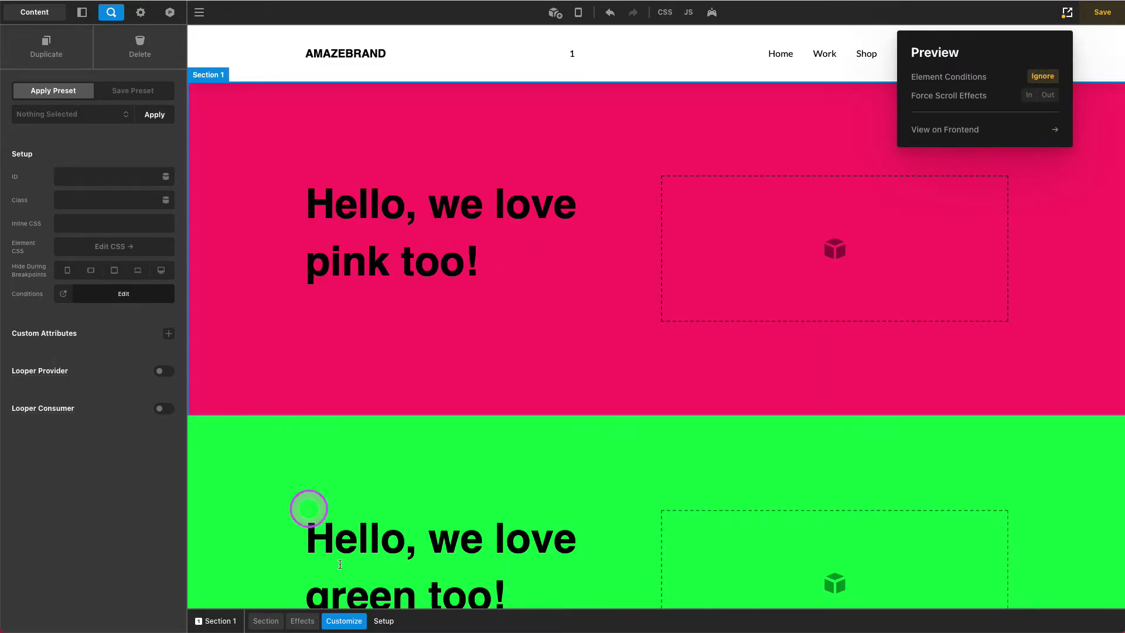
click(123, 294)
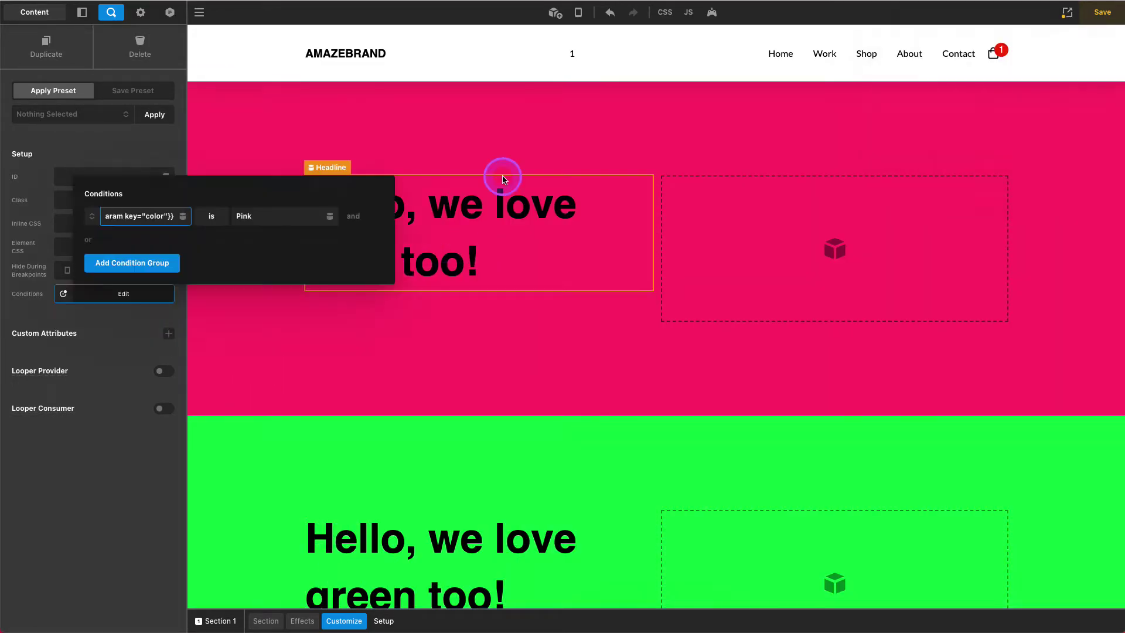
Add a String condition group to the green section's display conditions
click(236, 445)
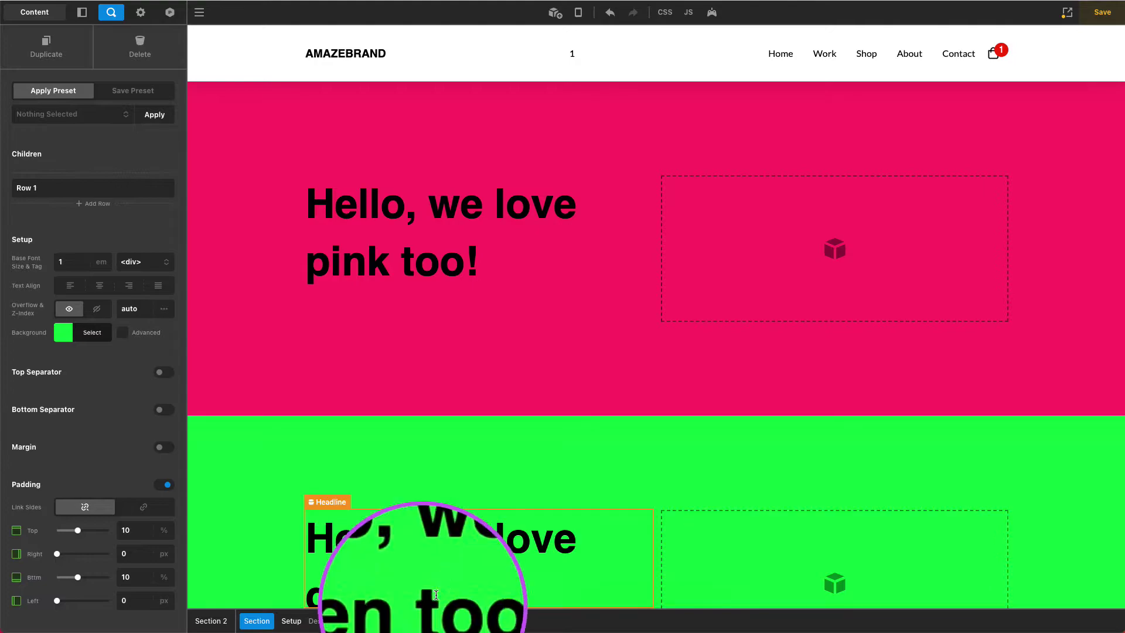
click(429, 626)
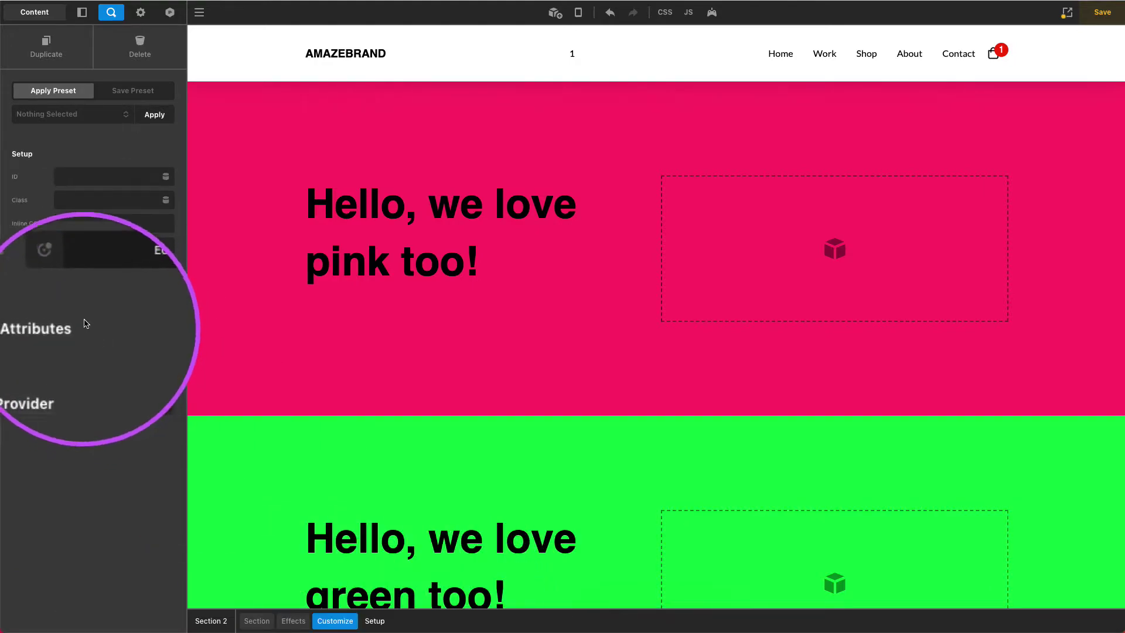
click(95, 296)
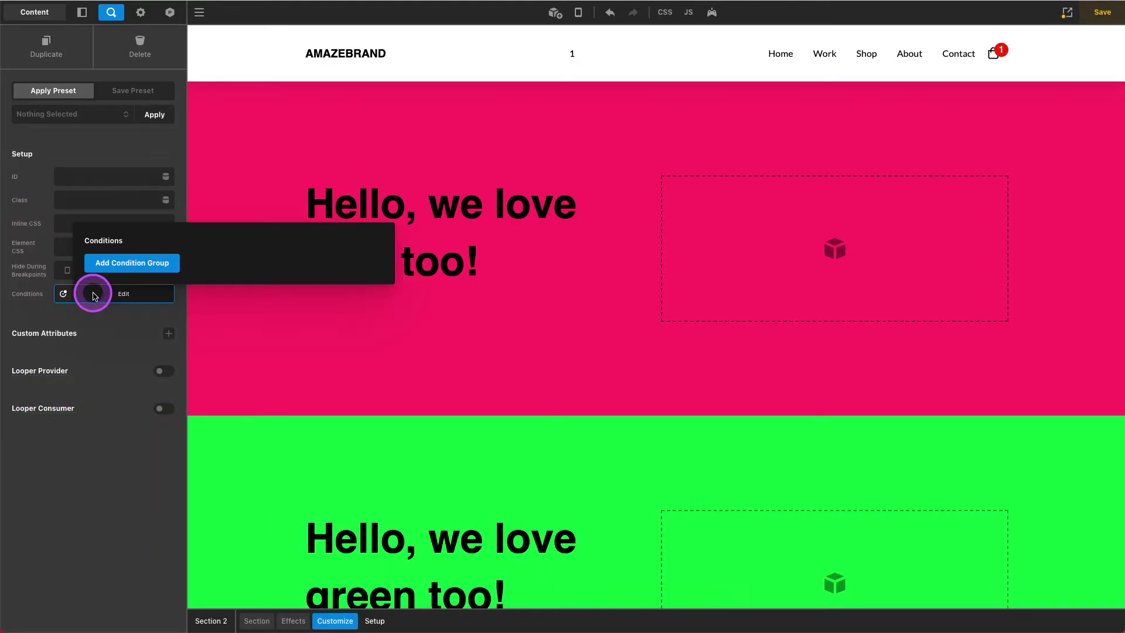
click(122, 262)
click(123, 263)
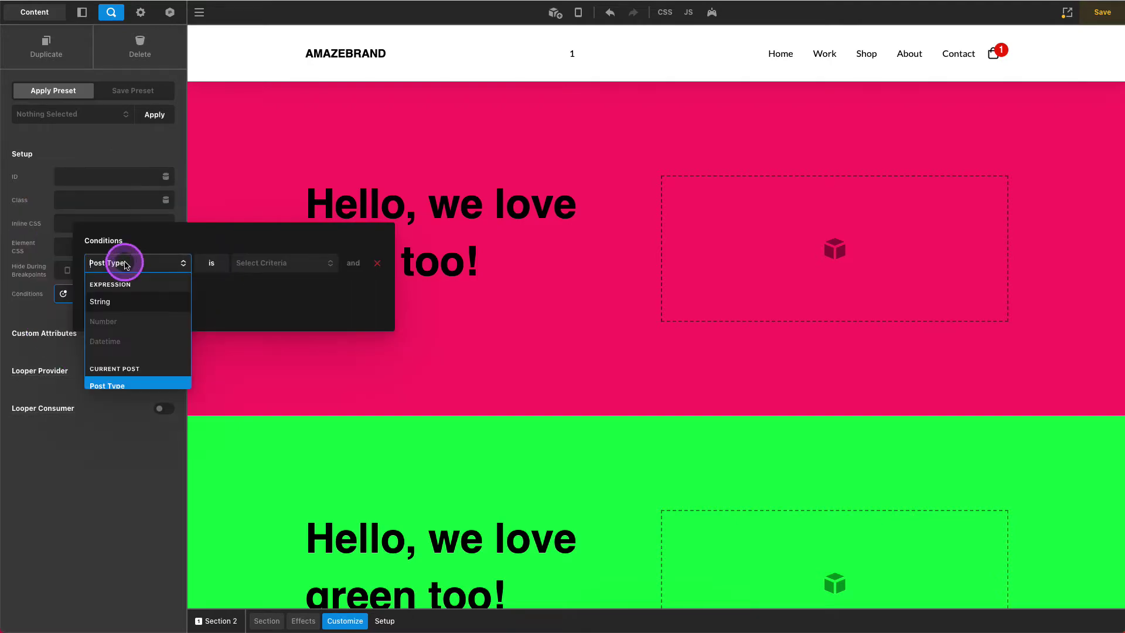
click(109, 300)
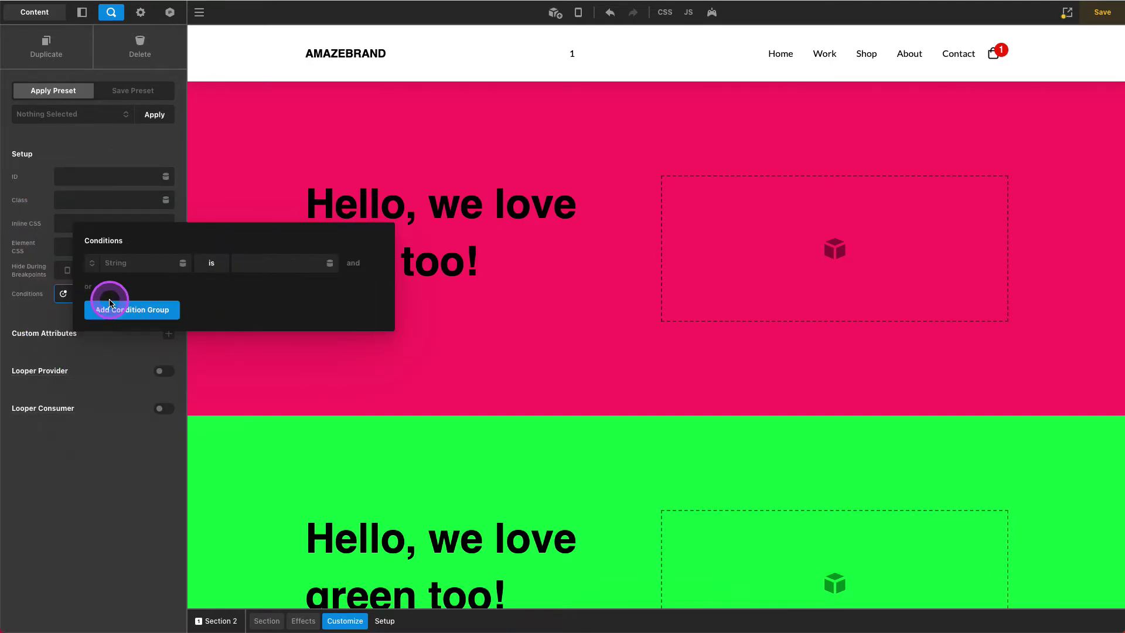
Set the green section's condition to the color URL parameter being Green
click(183, 264)
text(param)
click(217, 204)
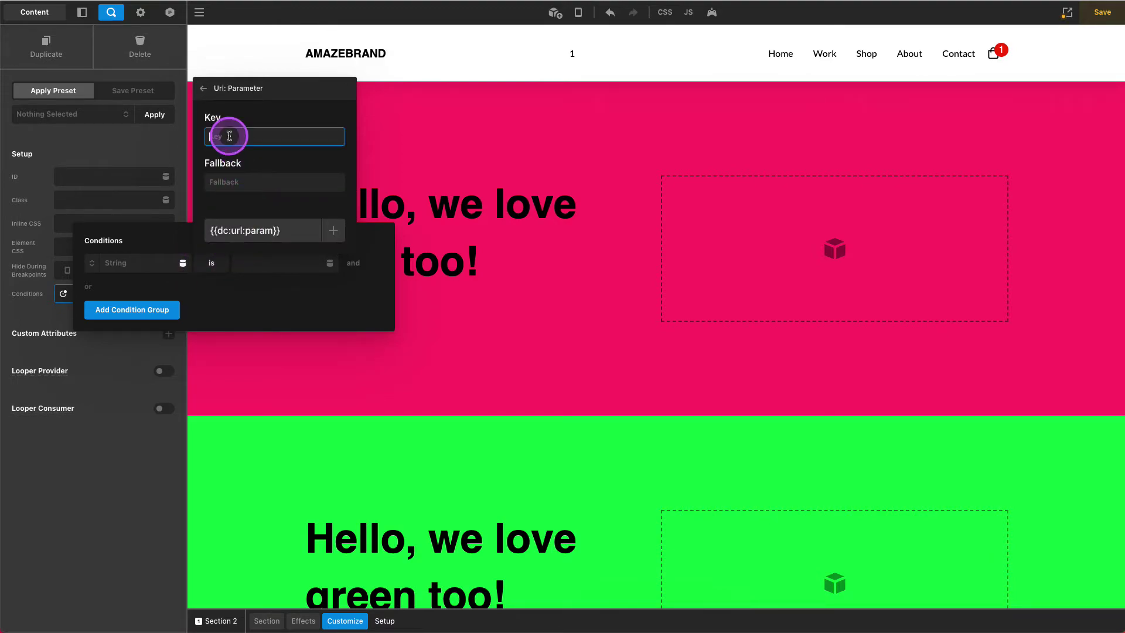
text(color)
click(333, 230)
click(284, 263)
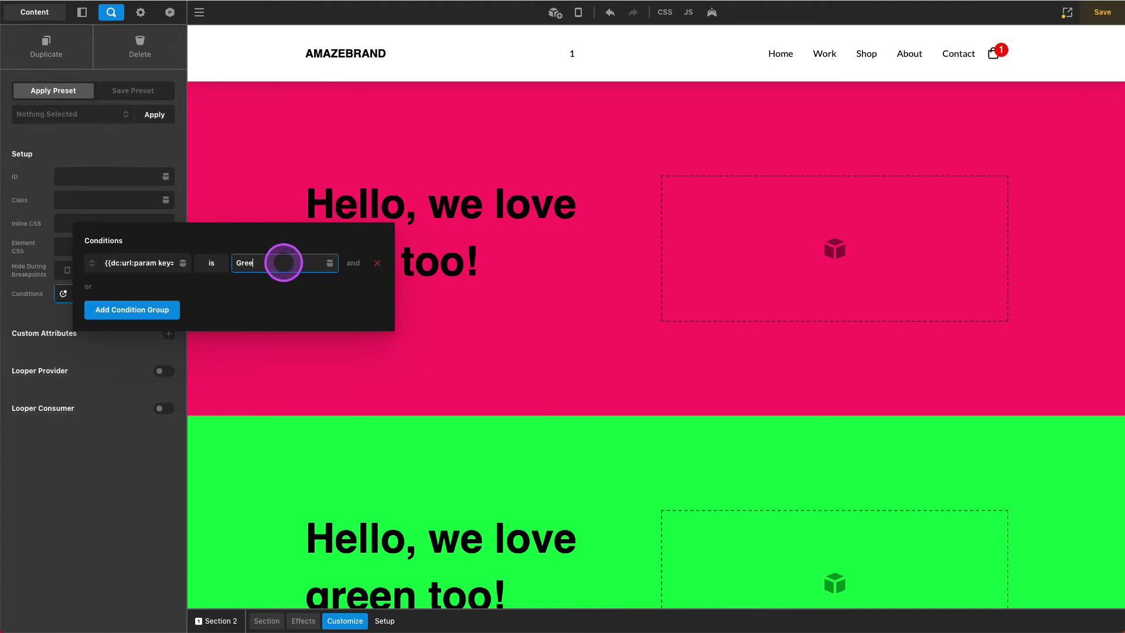
click(124, 461)
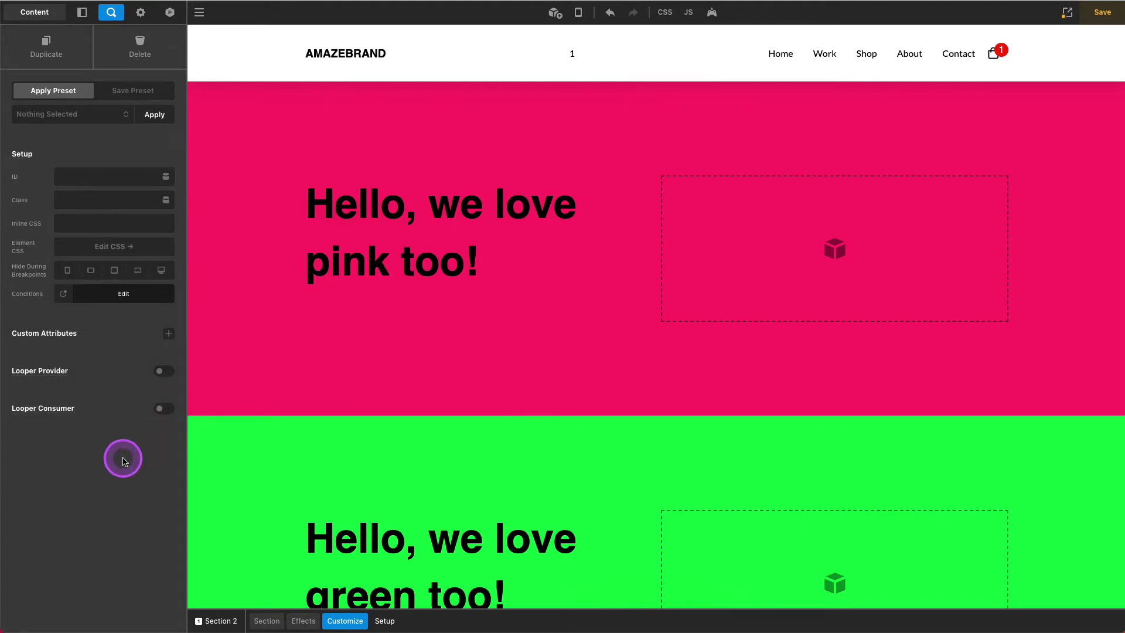
Save the Pro page with Ctrl+S
click(156, 472)
key(ctrl+s)
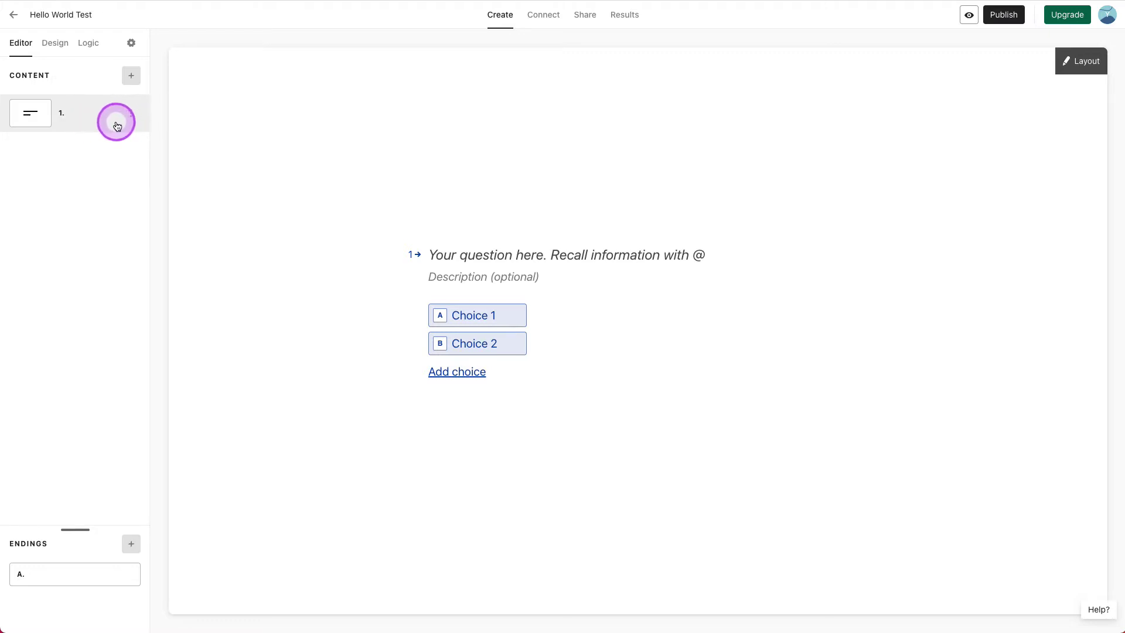
Make question 1 a Short Text question titled 'What is your name'
click(460, 255)
text(What is your )
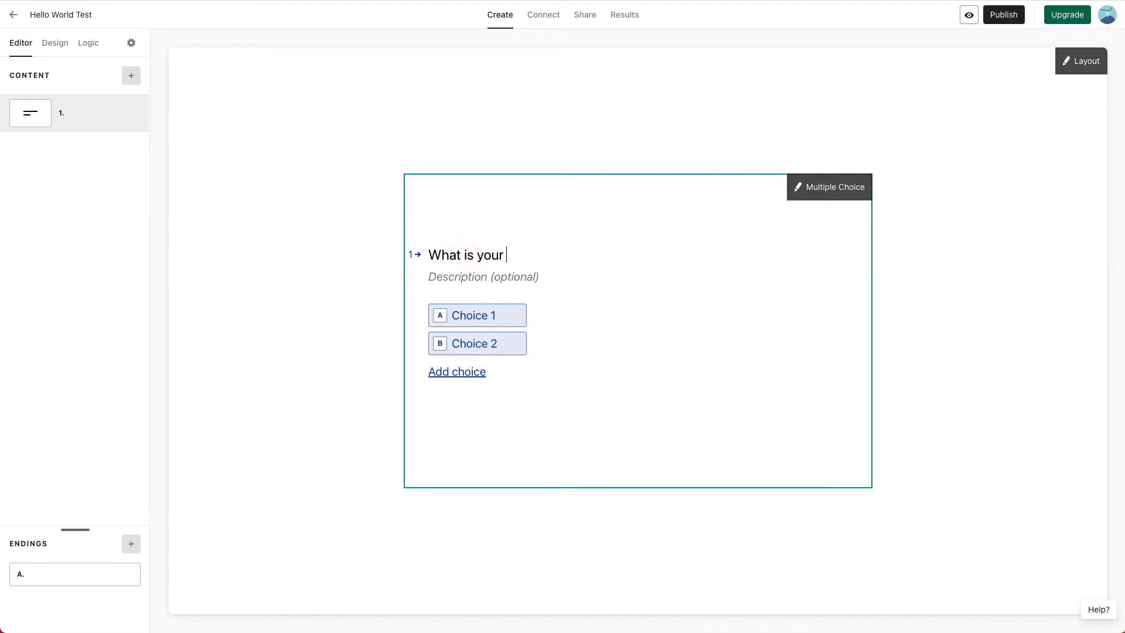
text(name?)
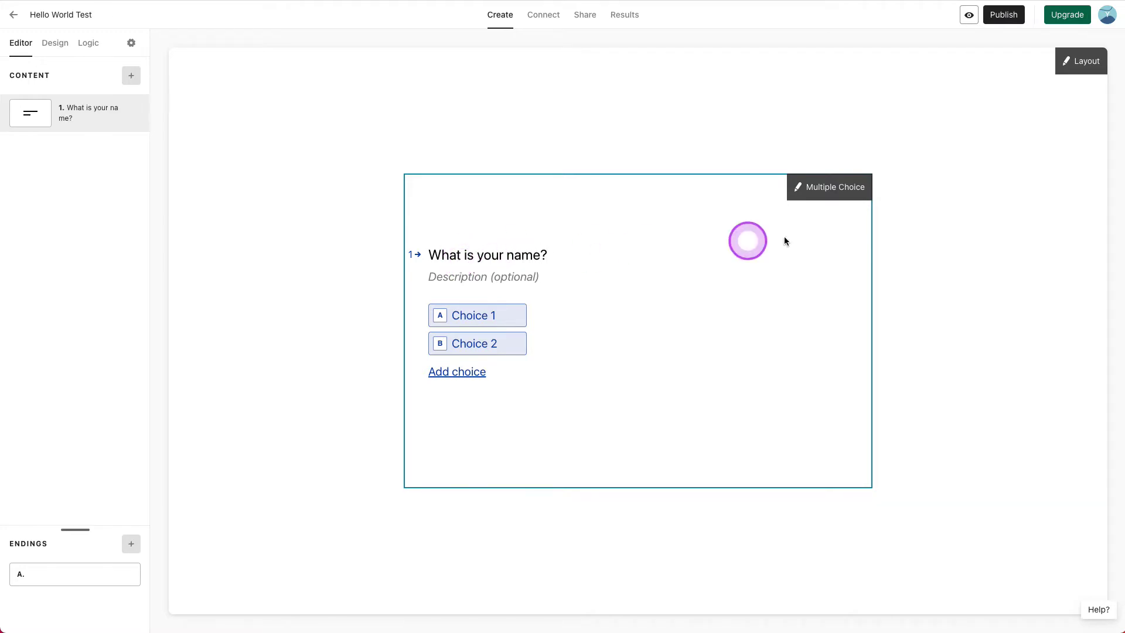
click(830, 188)
click(849, 194)
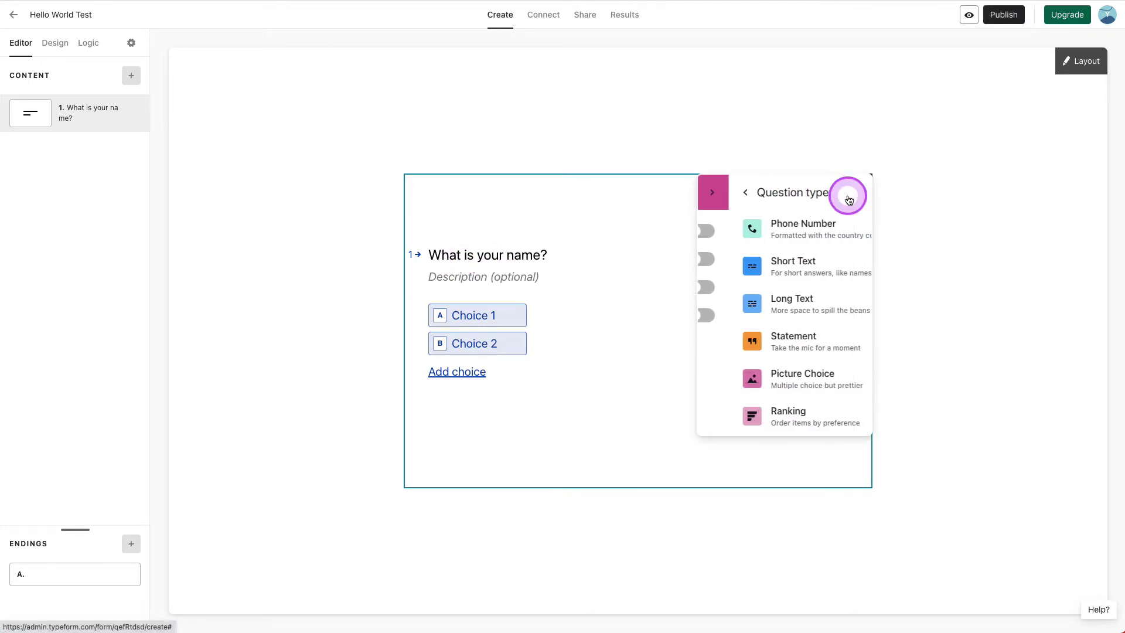
click(758, 267)
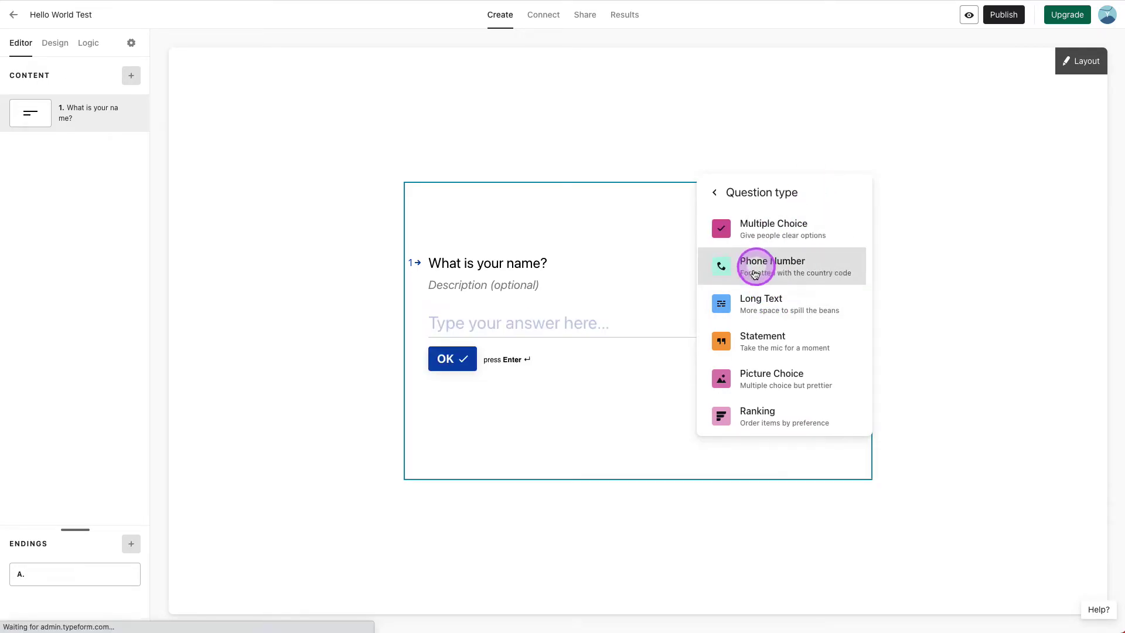
click(254, 302)
Add a multiple-choice 'What is your favorite color?' question with Pink and Green, then publish
click(132, 73)
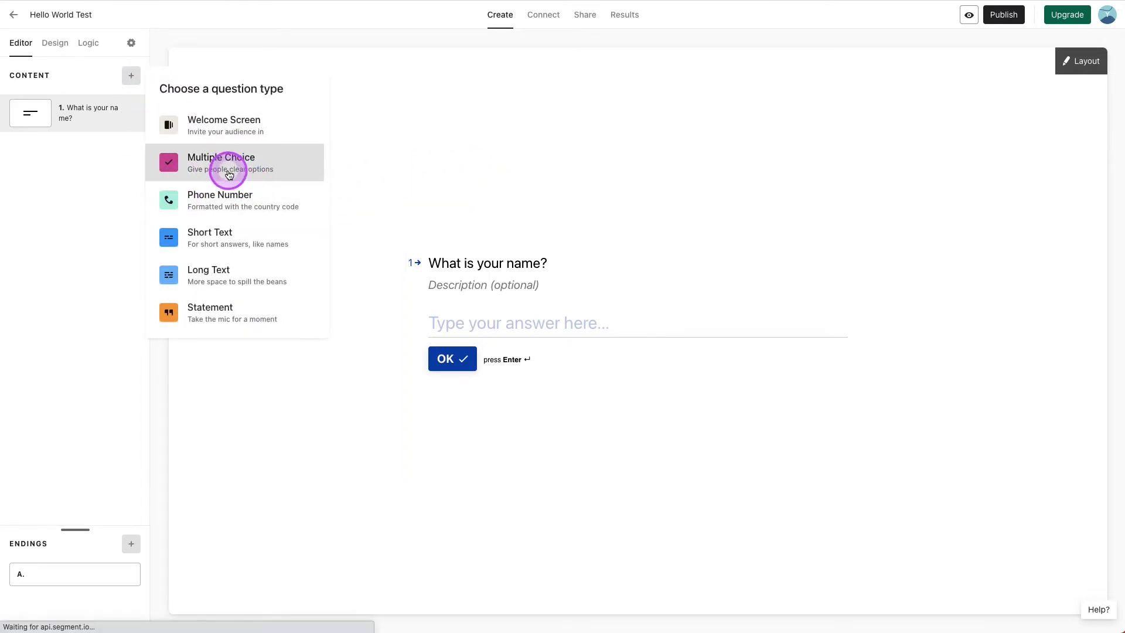
click(229, 176)
click(459, 269)
text(What i)
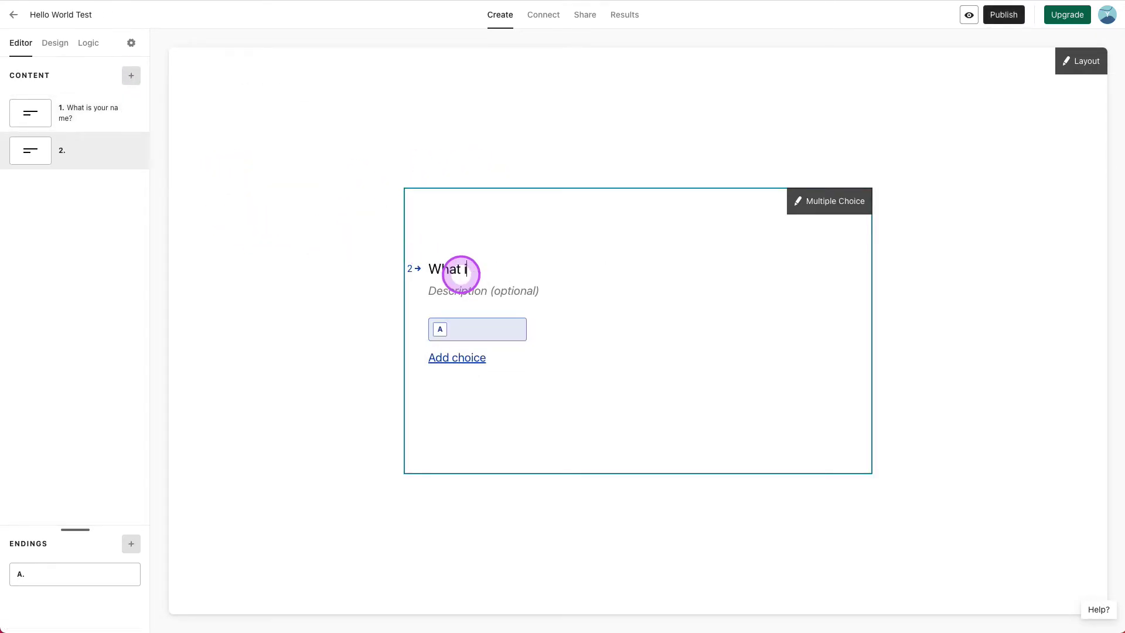
text(s your favorite color?)
click(473, 332)
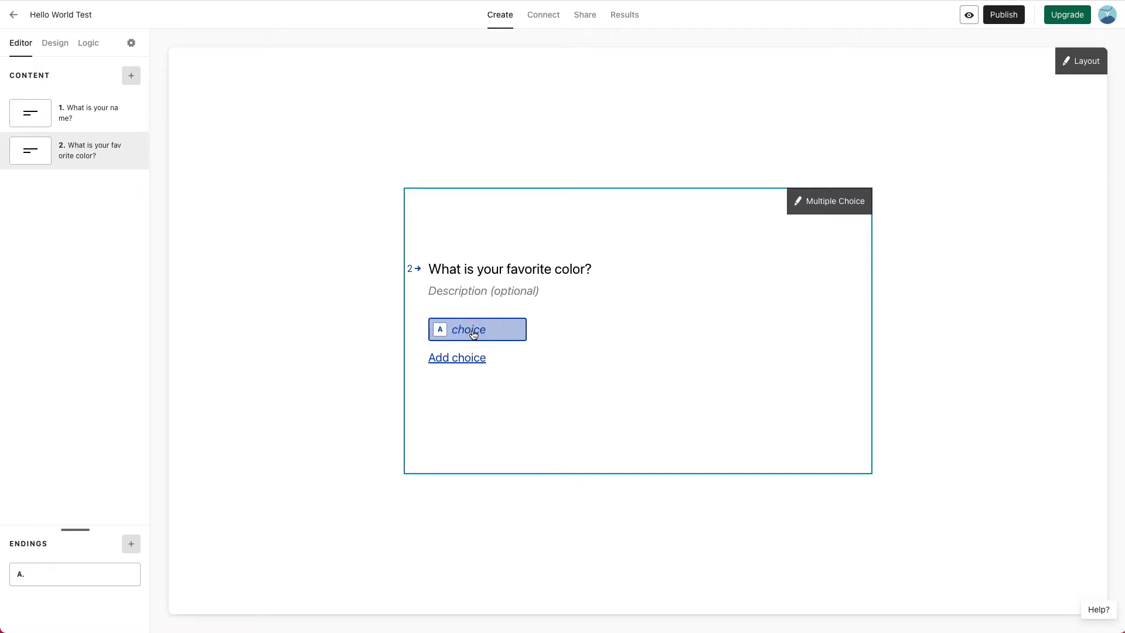
click(473, 332)
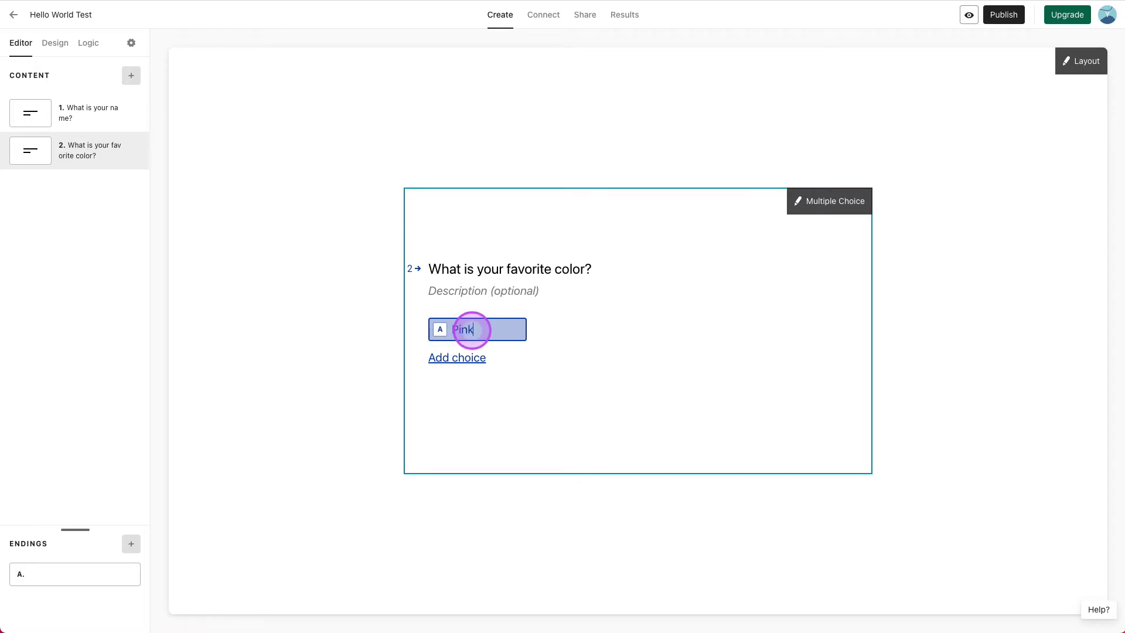
key(Return)
text(Green)
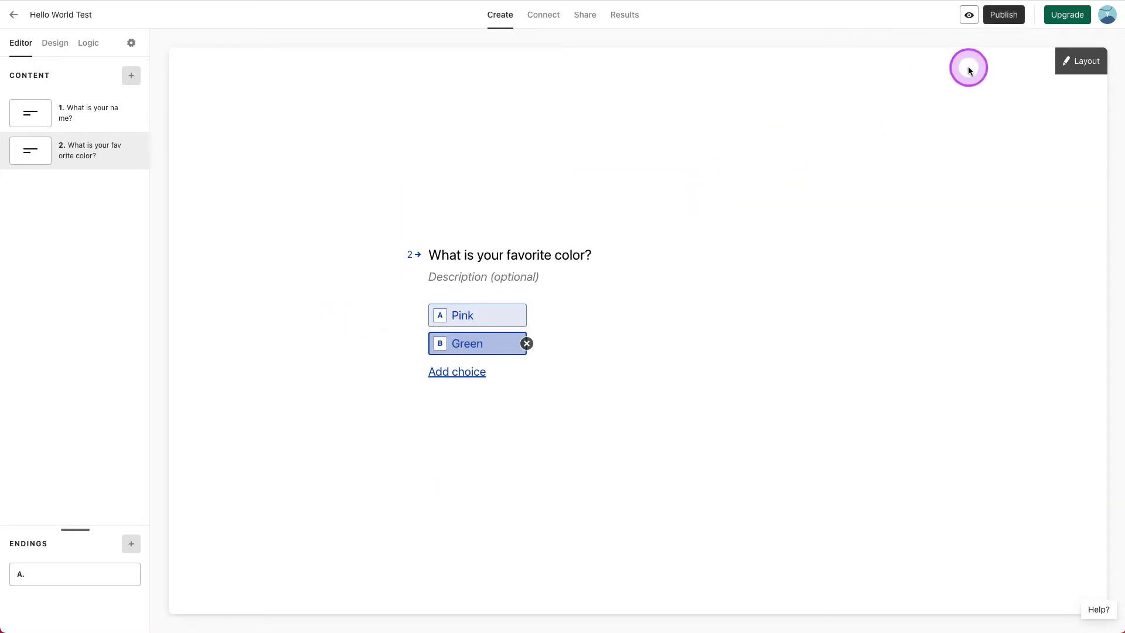
click(1001, 17)
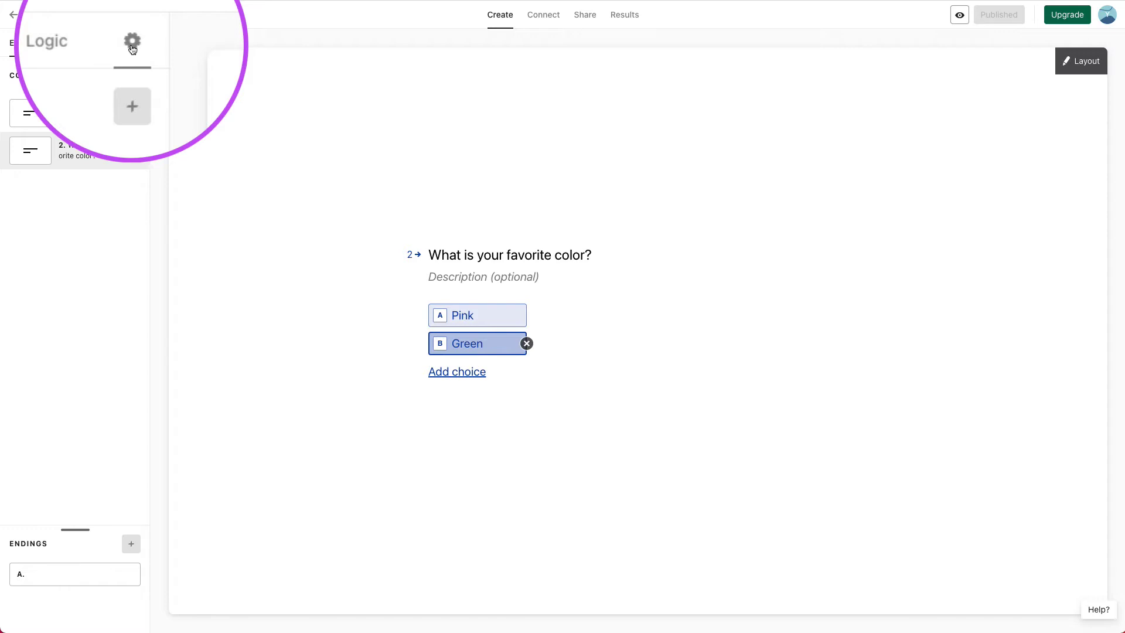
click(132, 44)
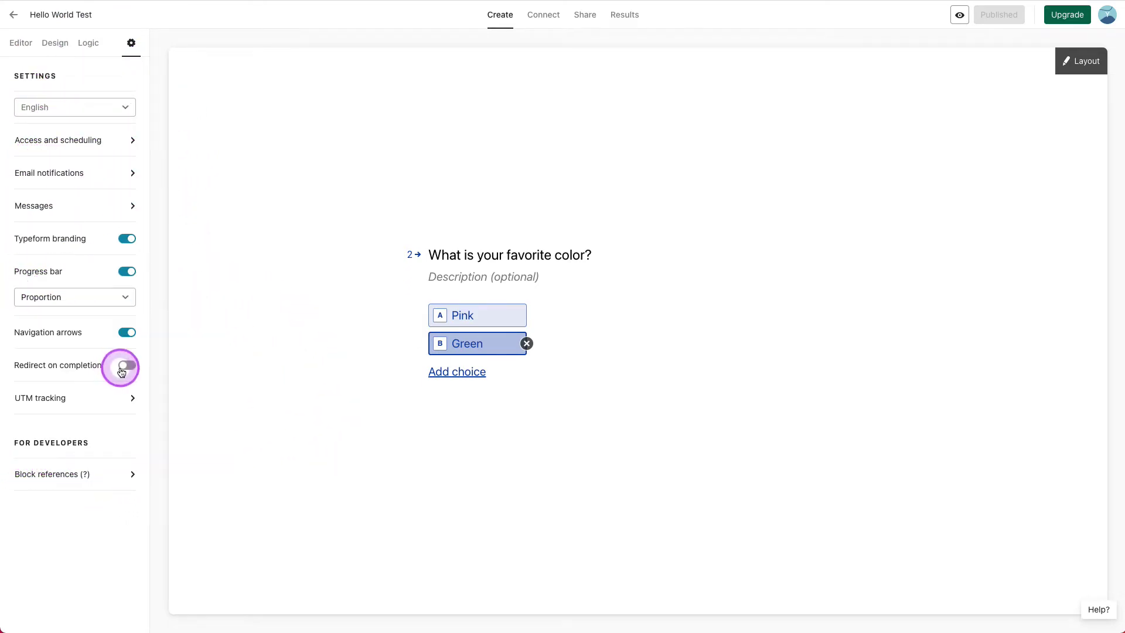
click(123, 366)
click(112, 391)
text(https://helloworld.doncomarketing.com/personalized)
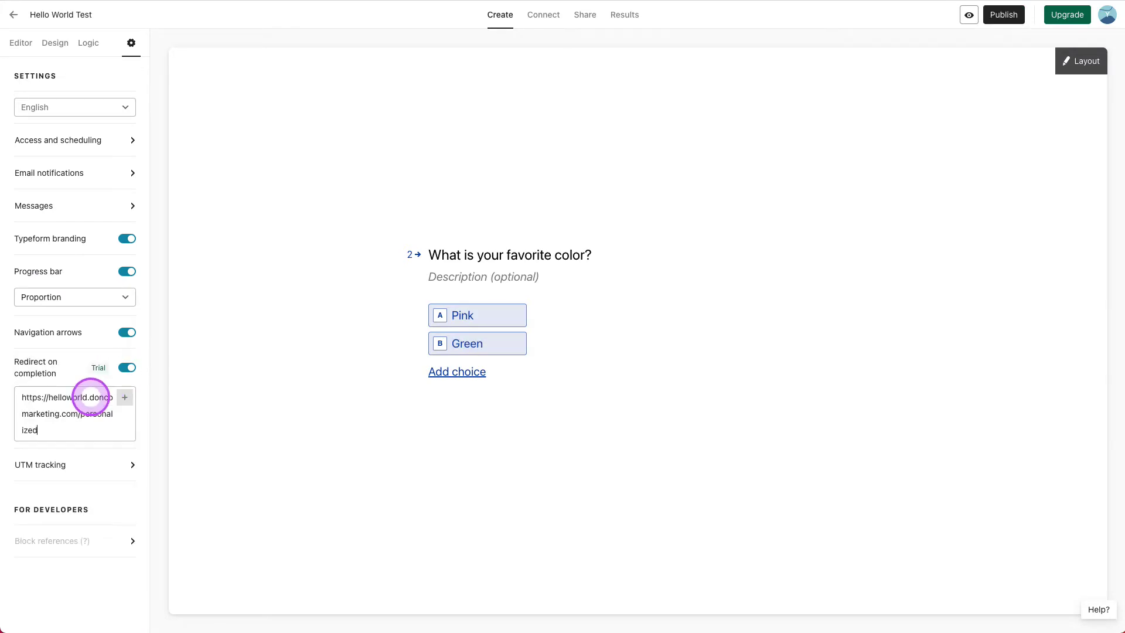
drag(25, 402, 88, 428)
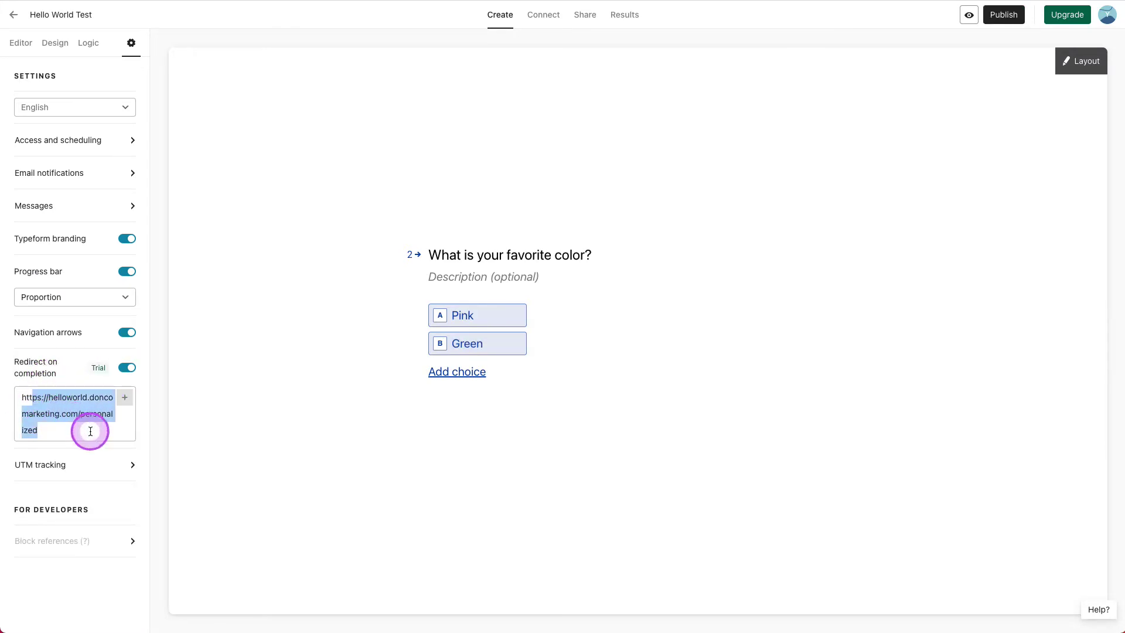
click(89, 431)
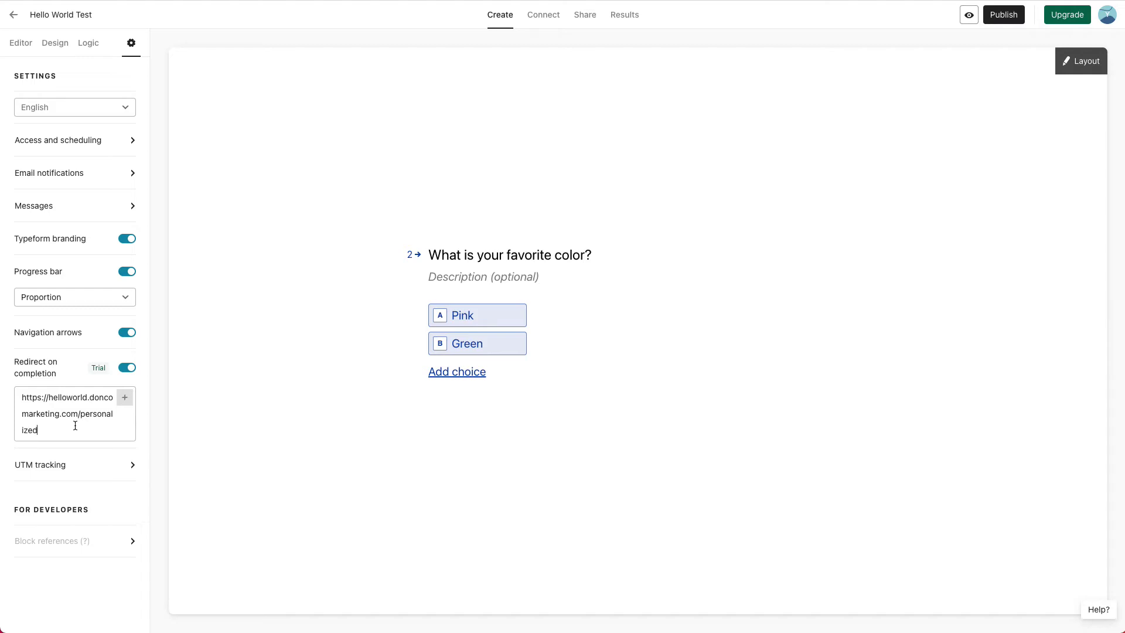
Append ?firstname=@(name answer)&color=@(favorite color answer) to the Typeform completion redirect URL
click(75, 426)
text(?)
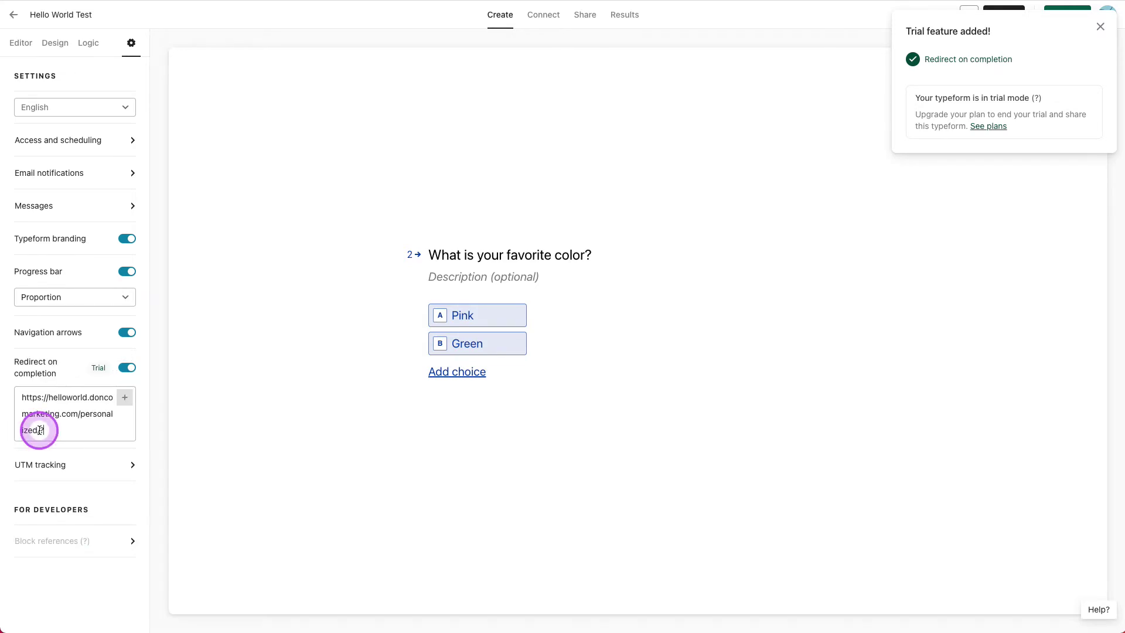
text(fir)
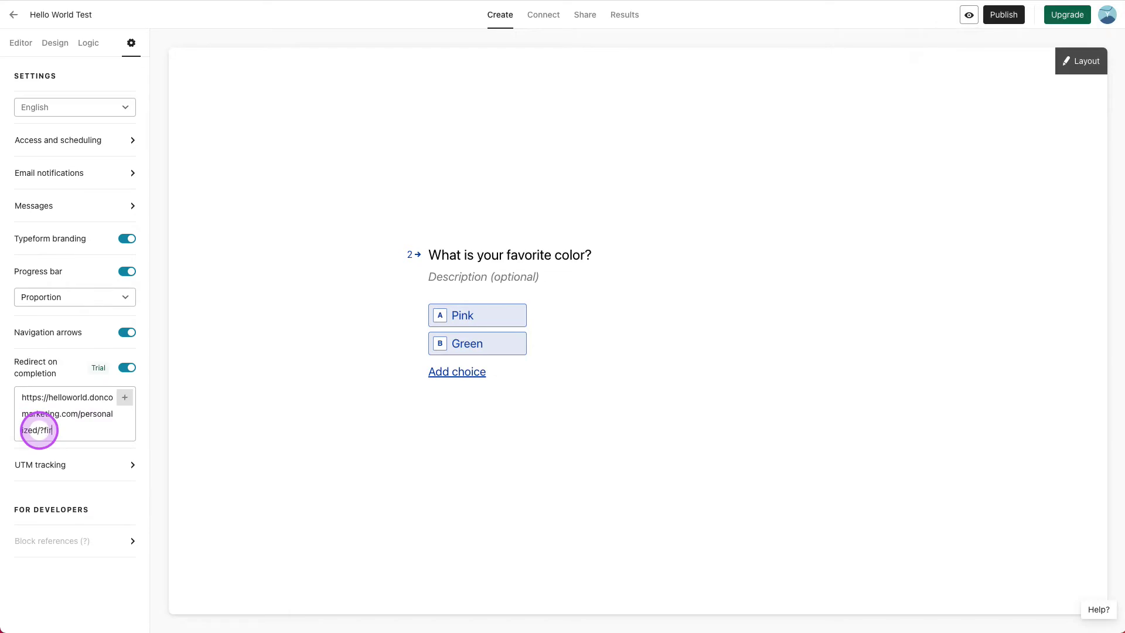
text(stname)
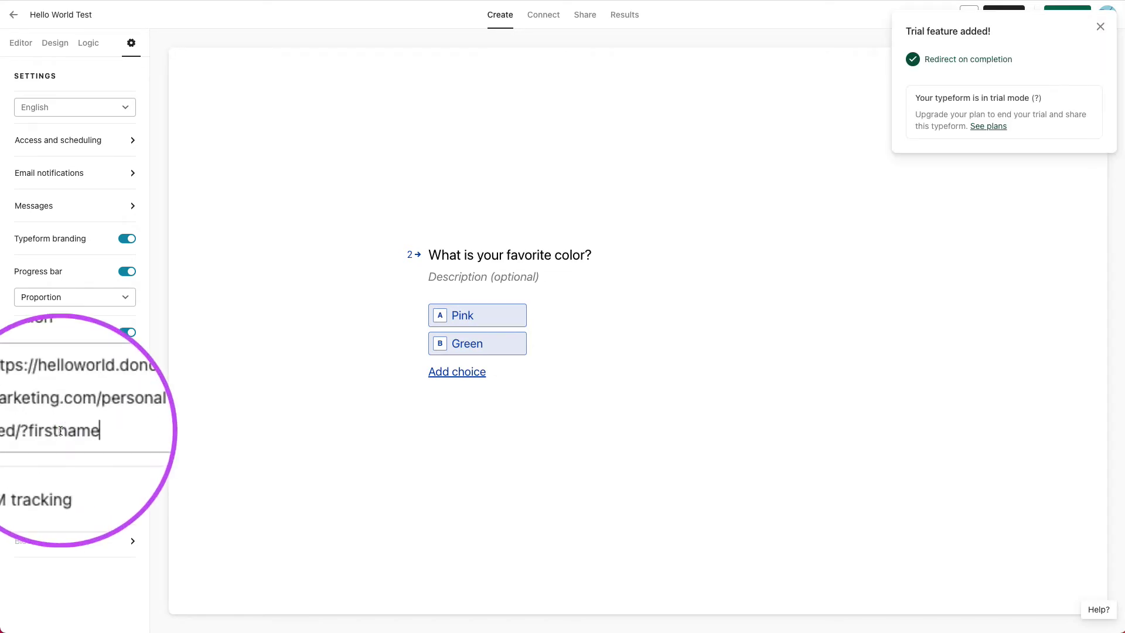
text(=)
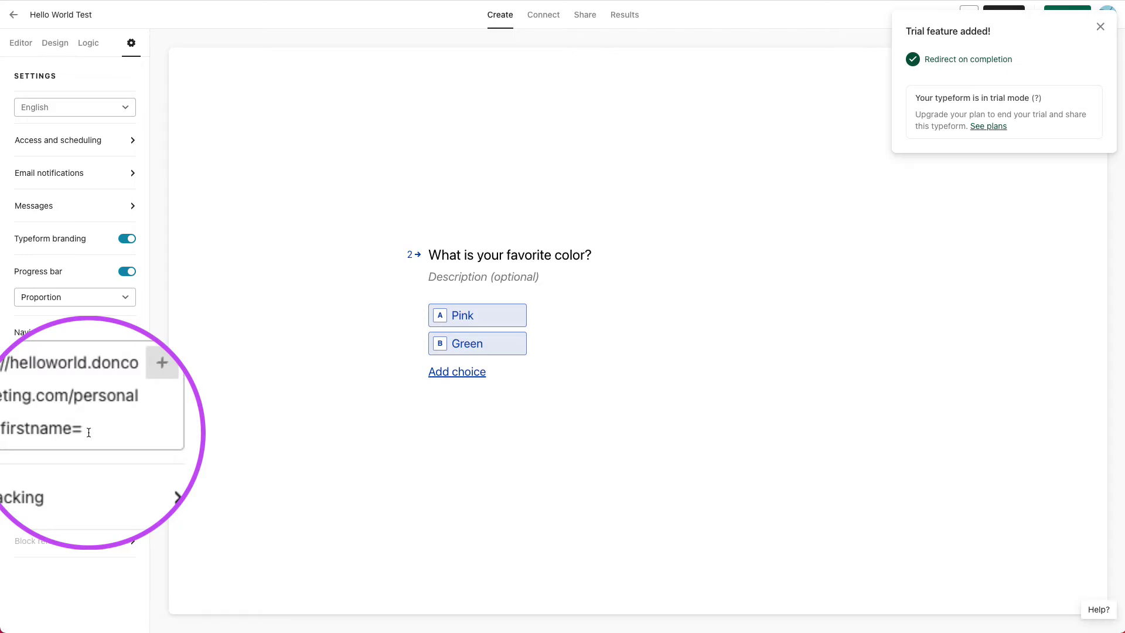
text(@)
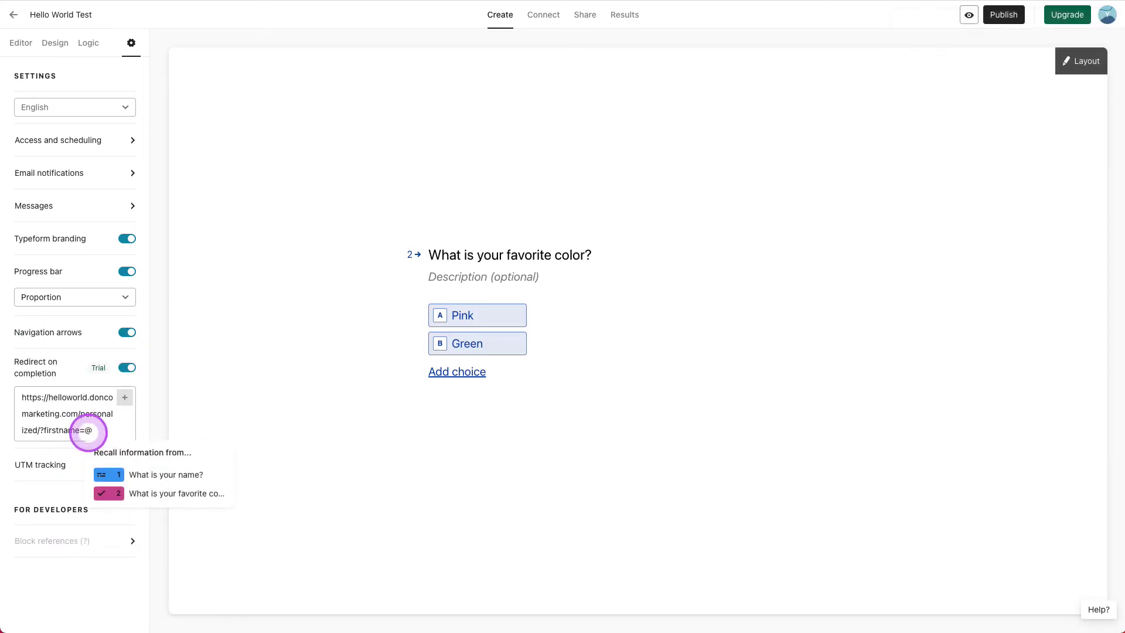
click(151, 473)
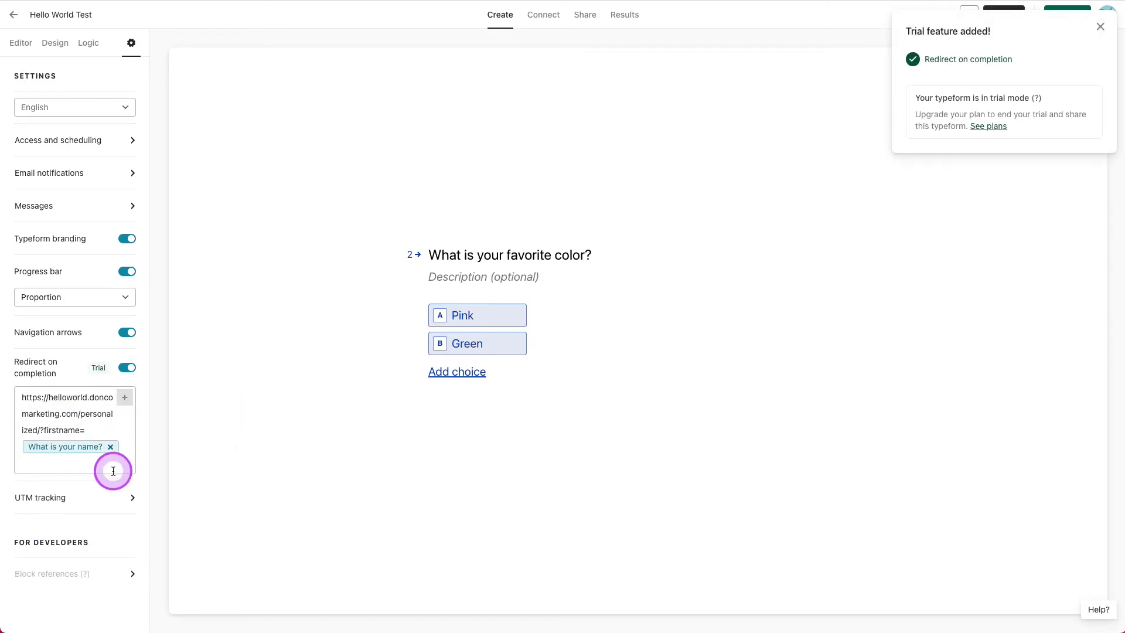
click(113, 471)
text(&color)
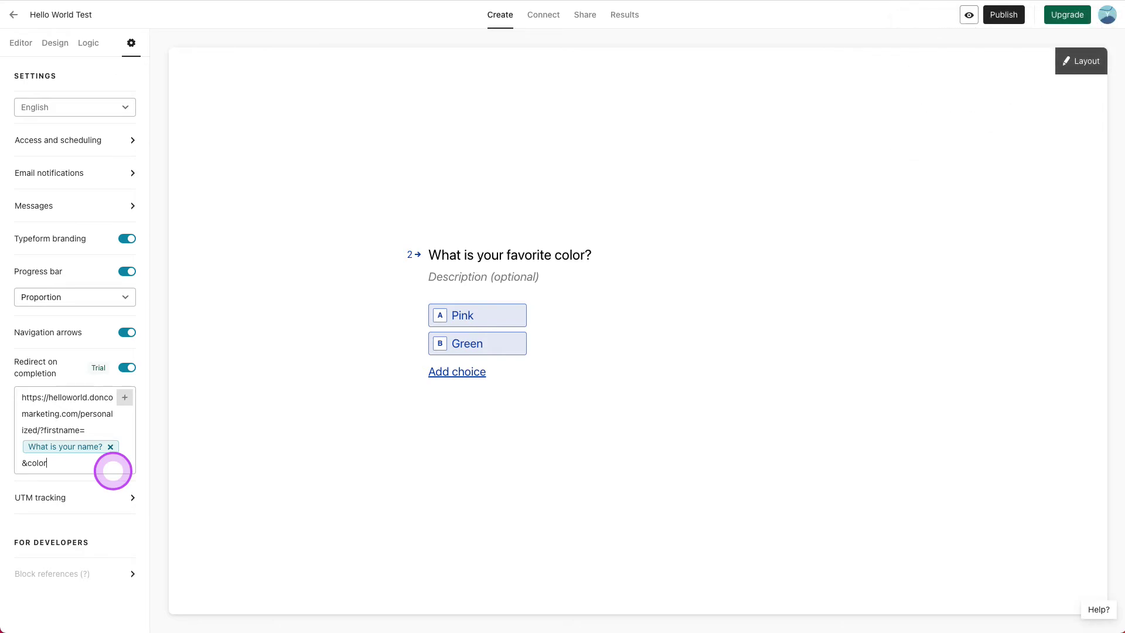
text(=@)
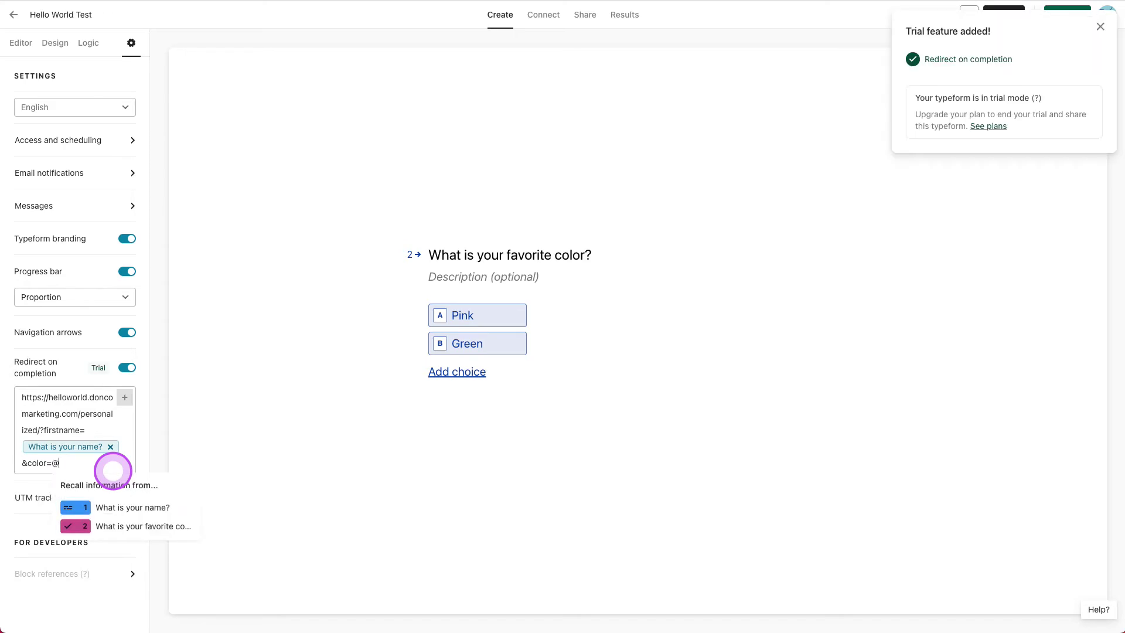
click(158, 533)
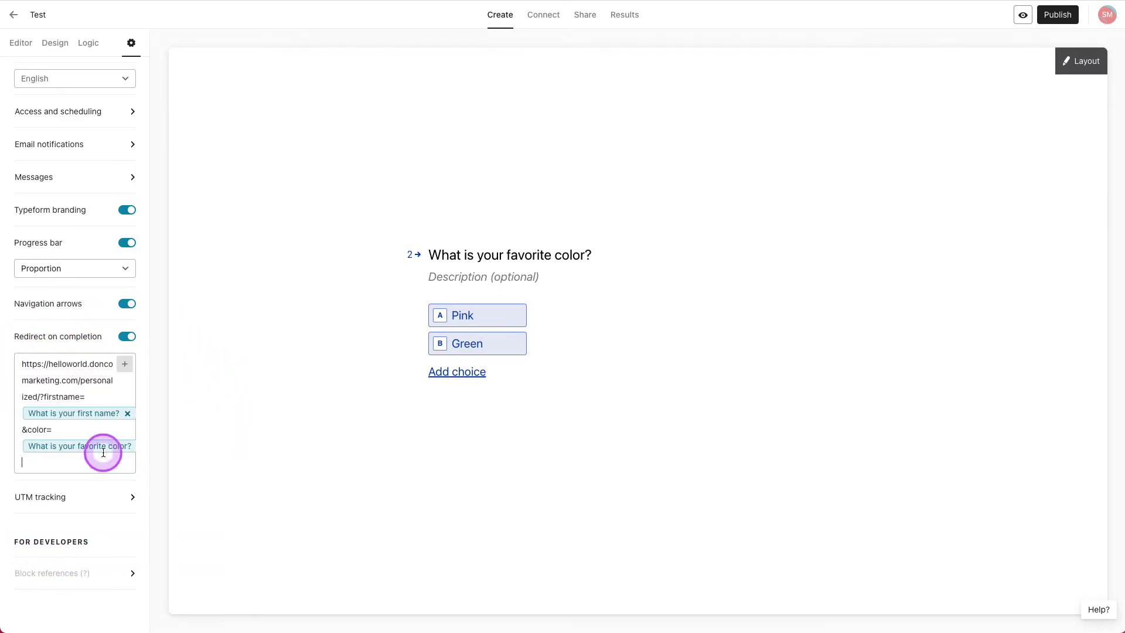
Publish the Typeform and copy the published form's link
click(742, 256)
click(1062, 24)
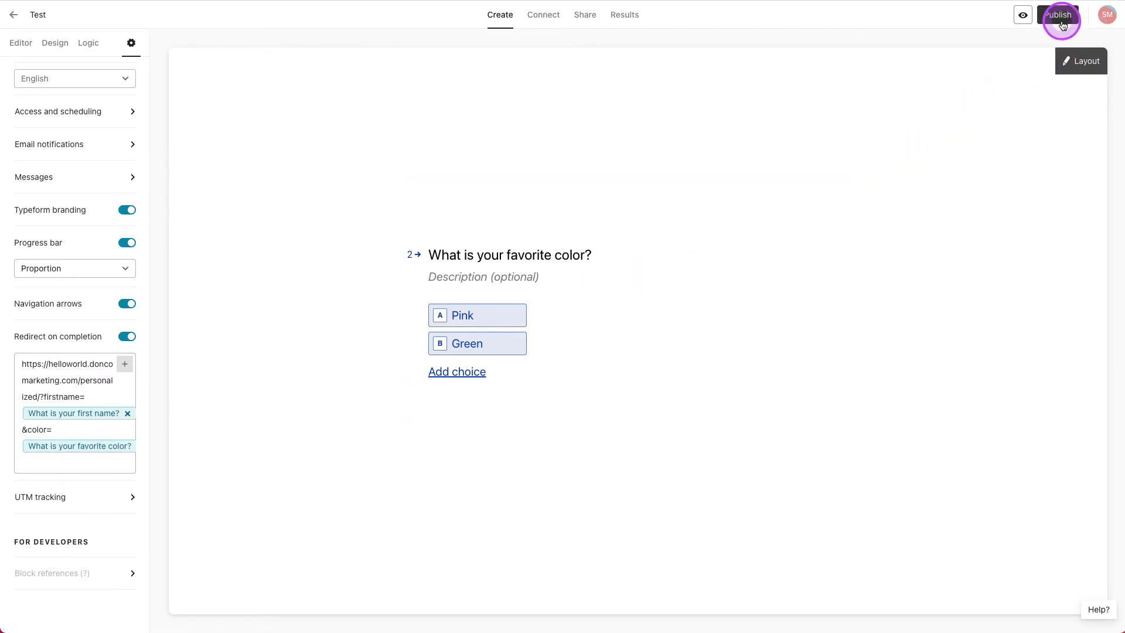
click(1034, 75)
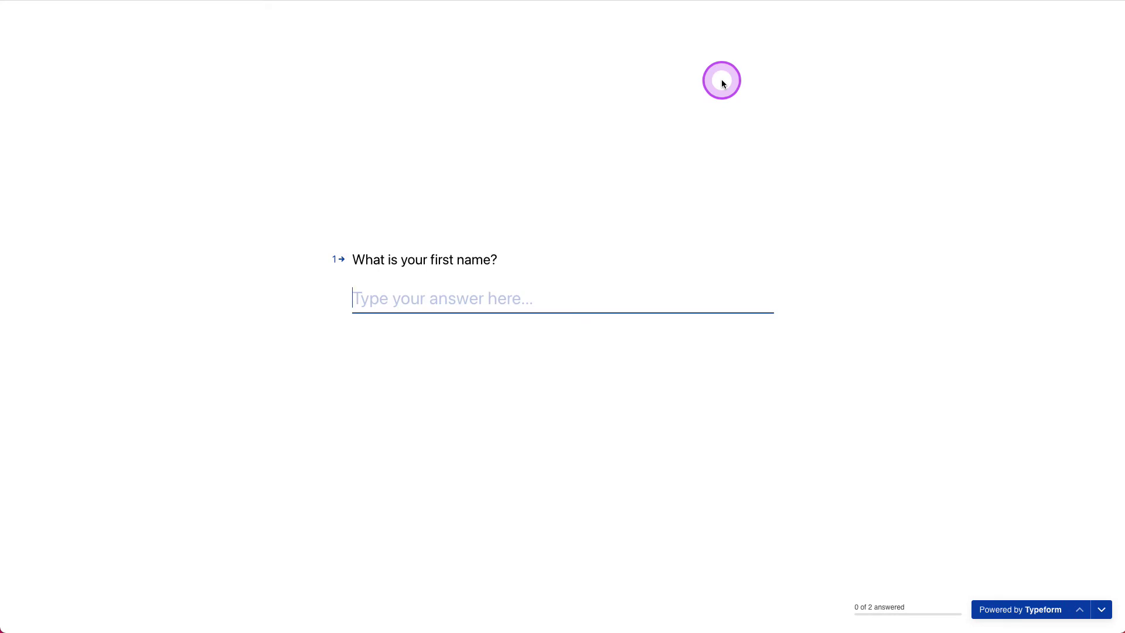
Fill in the form with a first name and Pink as favorite color, then submit
text(Susan)
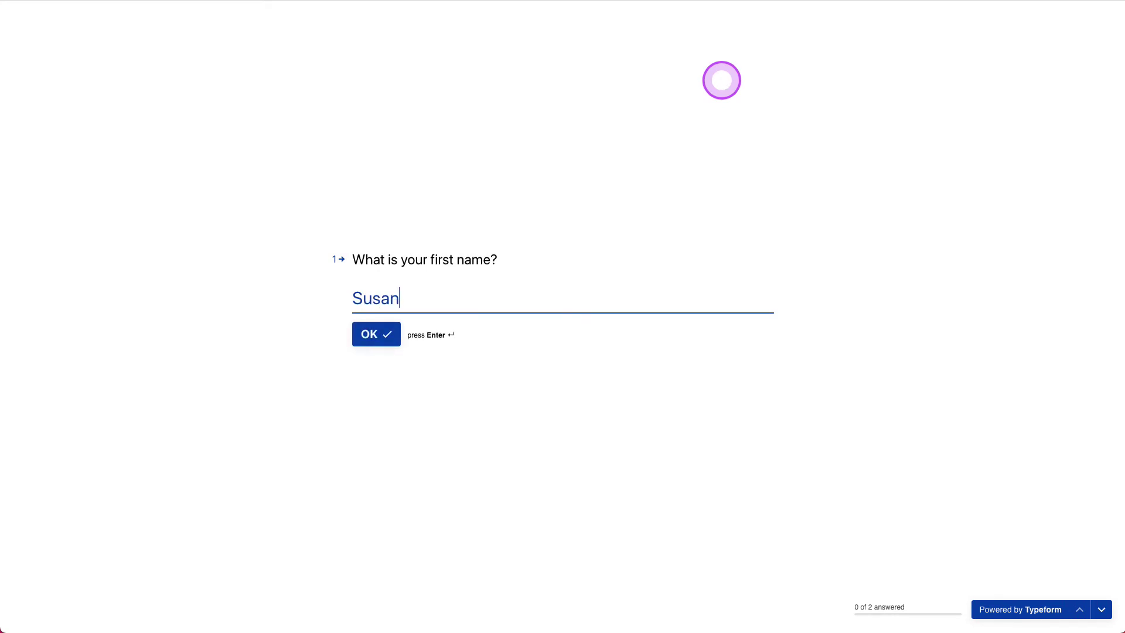
key(Return)
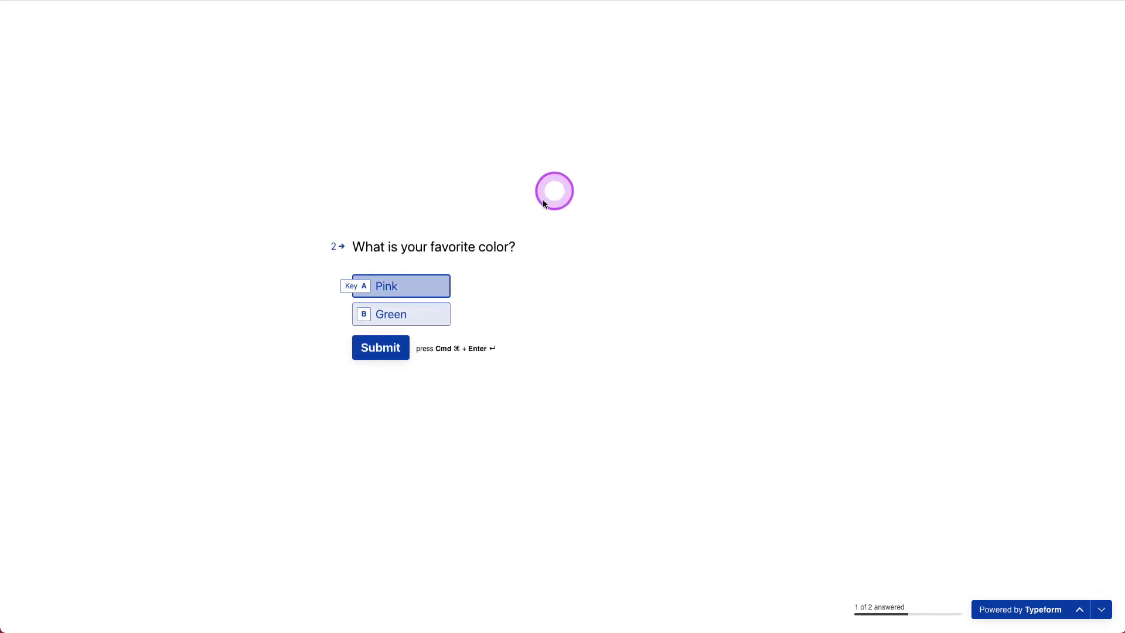
click(422, 288)
click(372, 349)
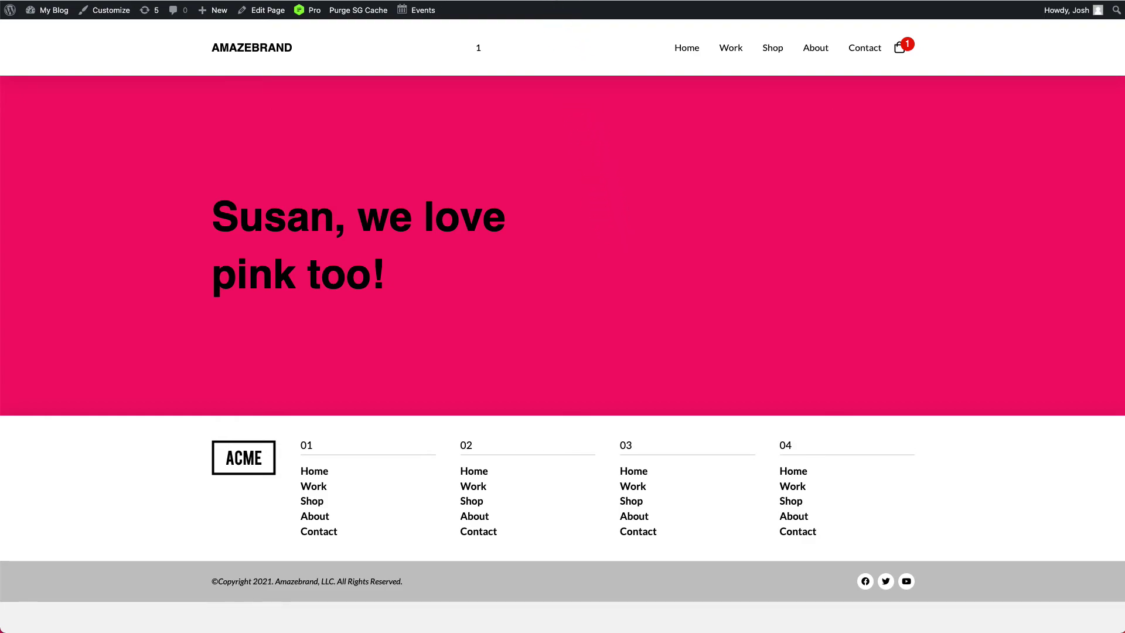
mouse_move(562, 1)
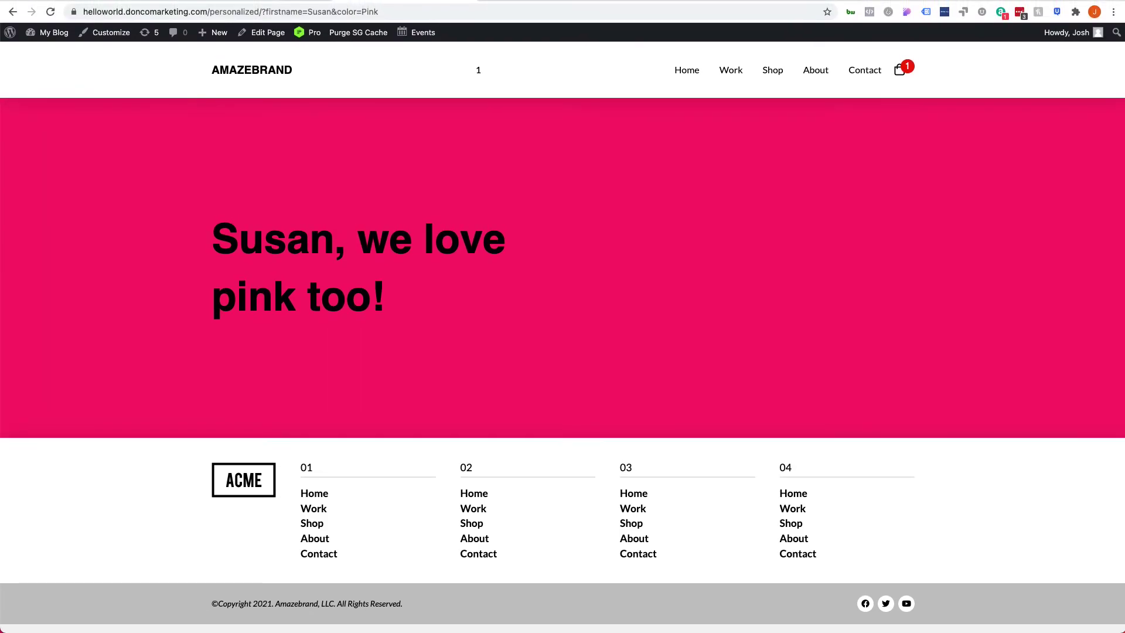
drag(83, 11, 282, 11)
click(289, 12)
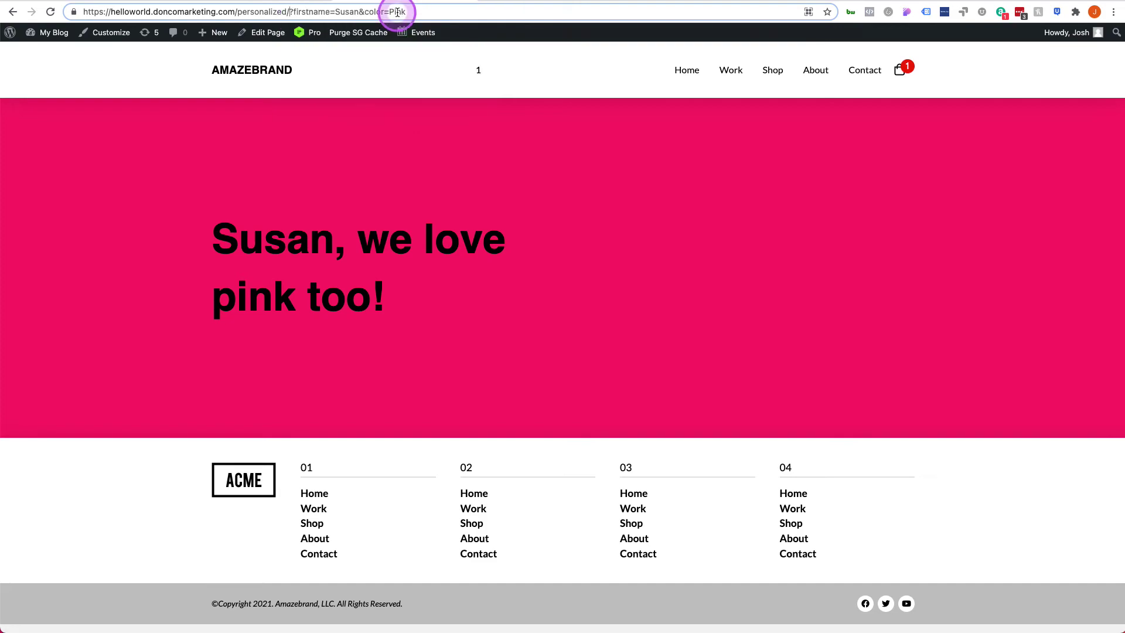
Reload the page with another first name and color=Green in the URL, then return to the builder
double_click(347, 12)
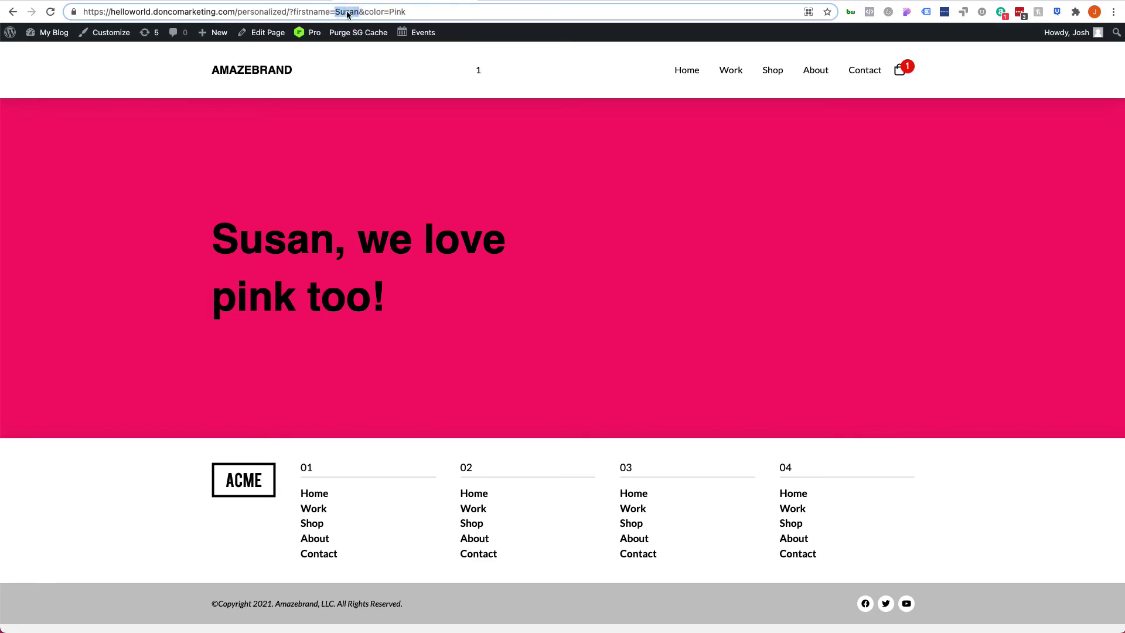
text(Katie)
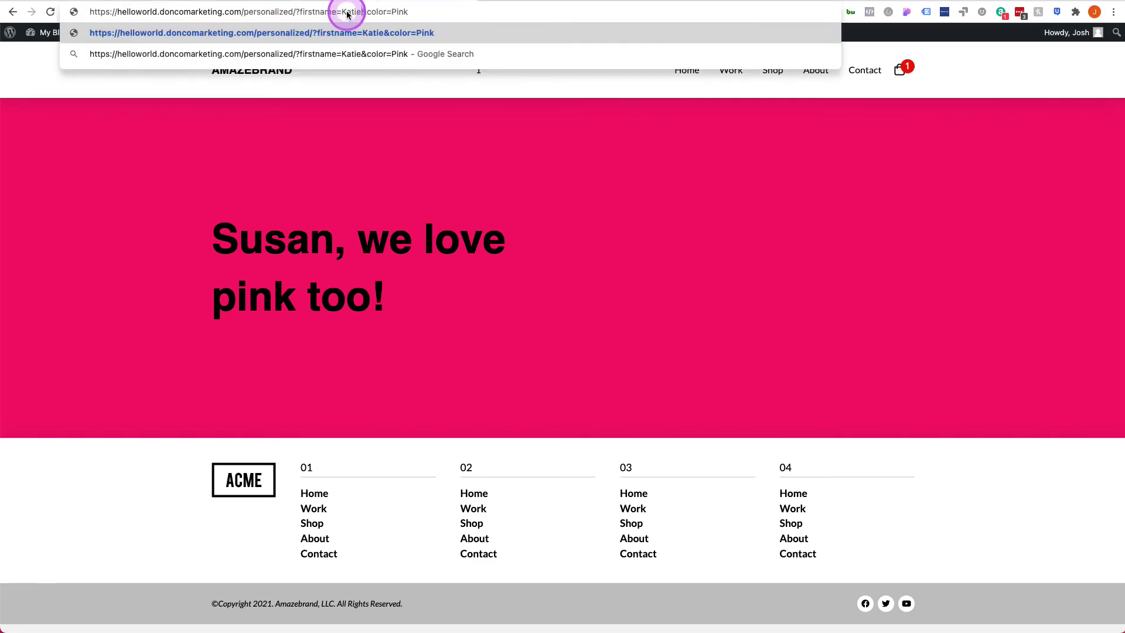
double_click(403, 12)
text(Green)
key(Return)
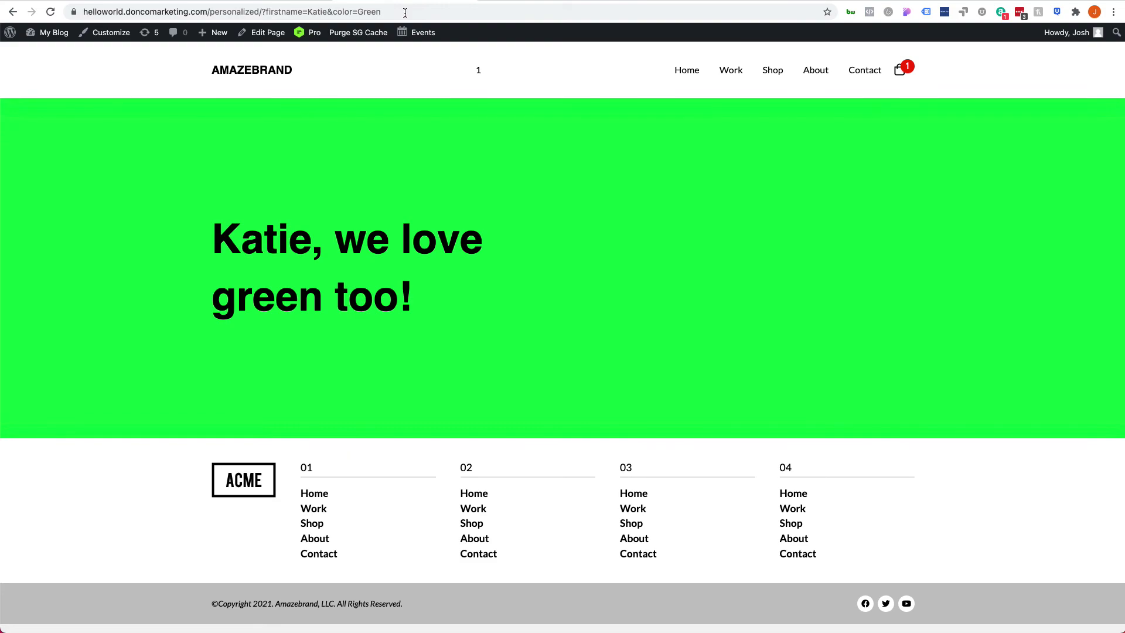
key(ctrl+Tab)
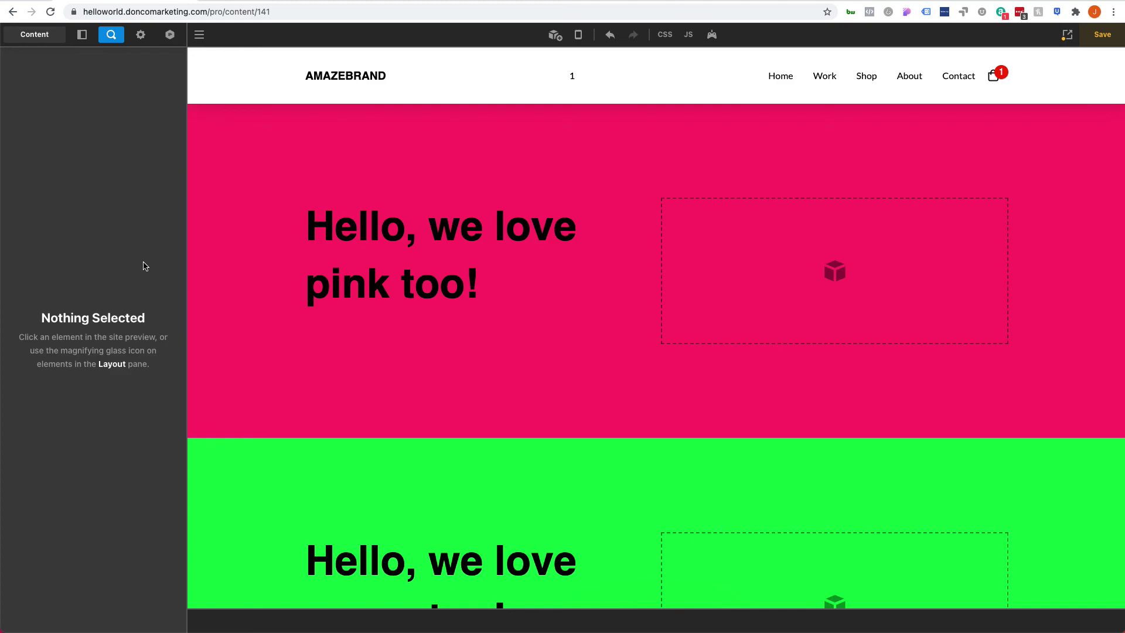
Select the pink Section 1 and show its Customize settings with the Conditions entry
click(276, 345)
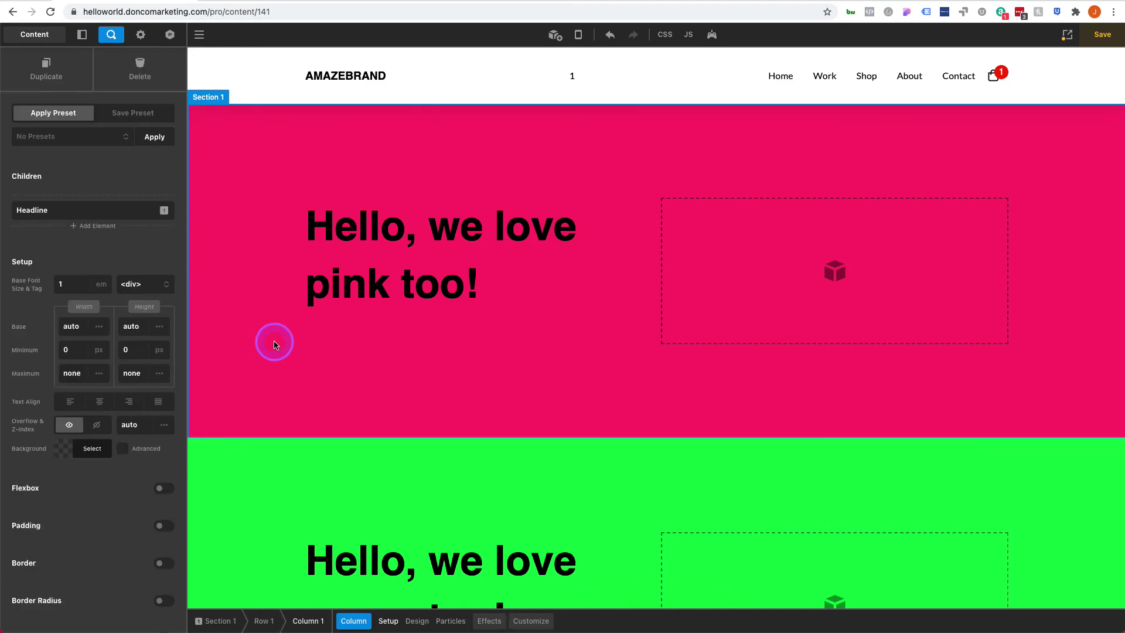
click(361, 272)
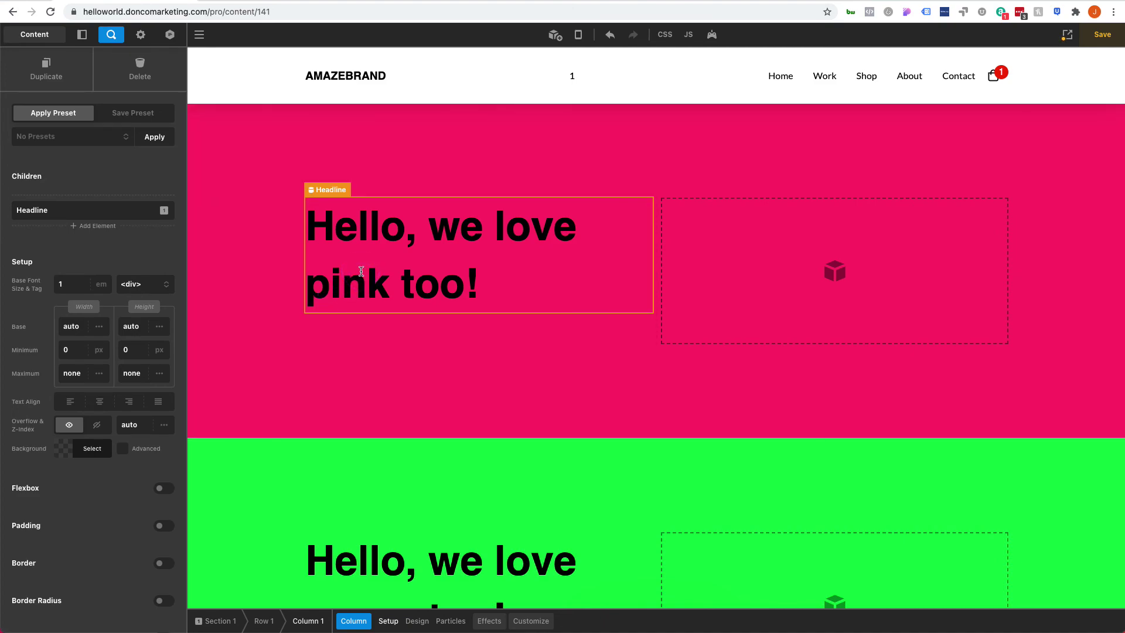
click(241, 299)
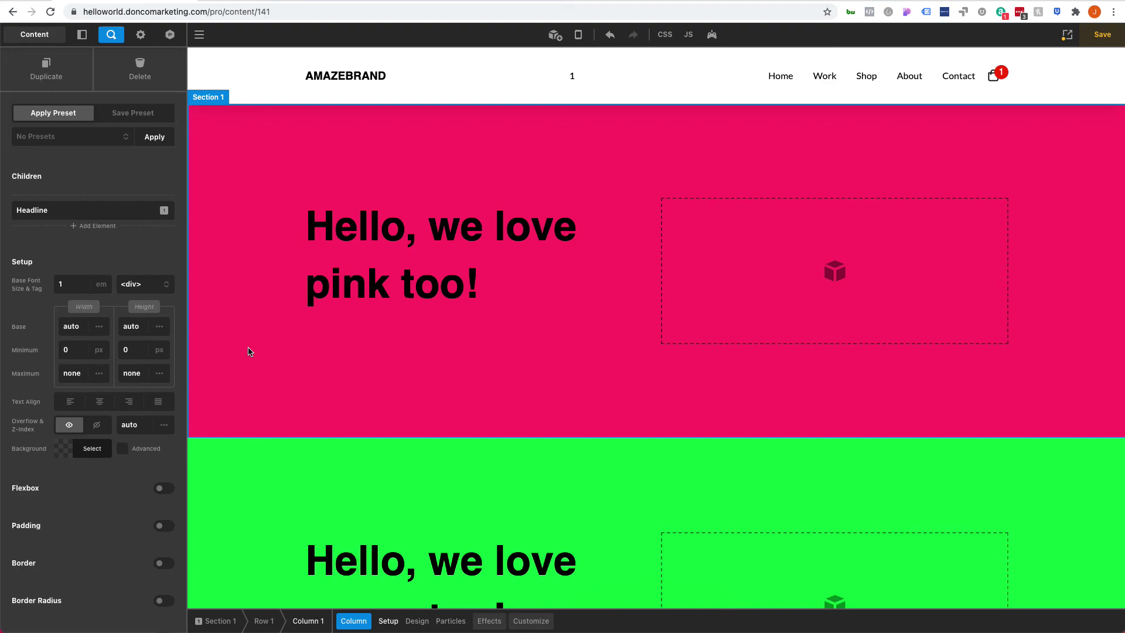
click(525, 621)
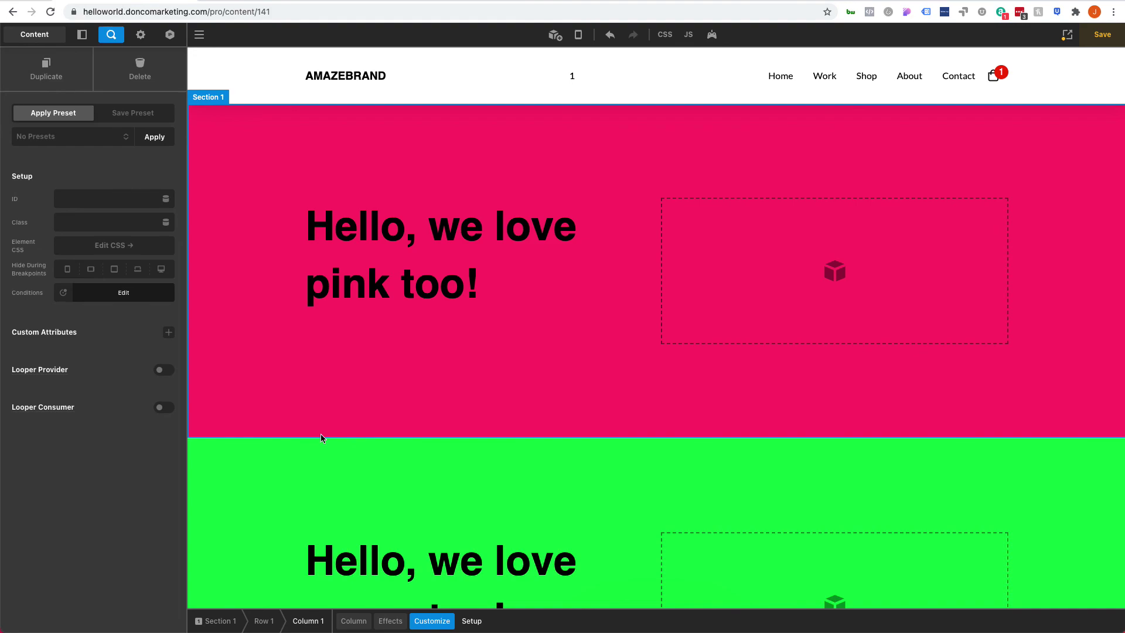
Review Section 2's condition requiring the color URL parameter to equal Green, then return to the live page
click(115, 298)
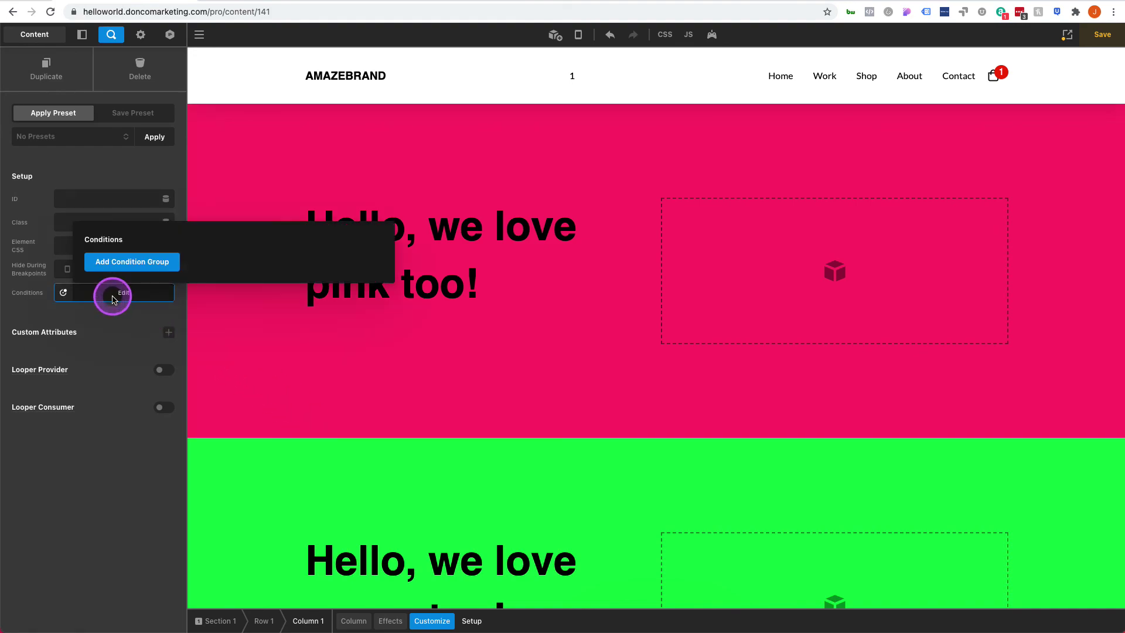
click(307, 520)
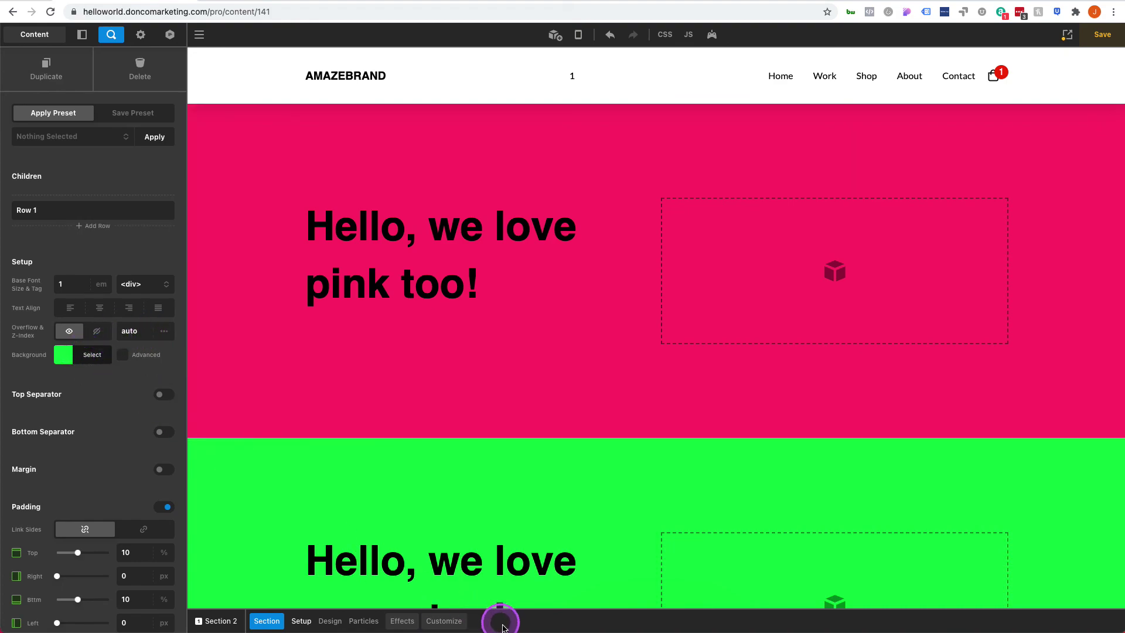
click(443, 621)
click(107, 318)
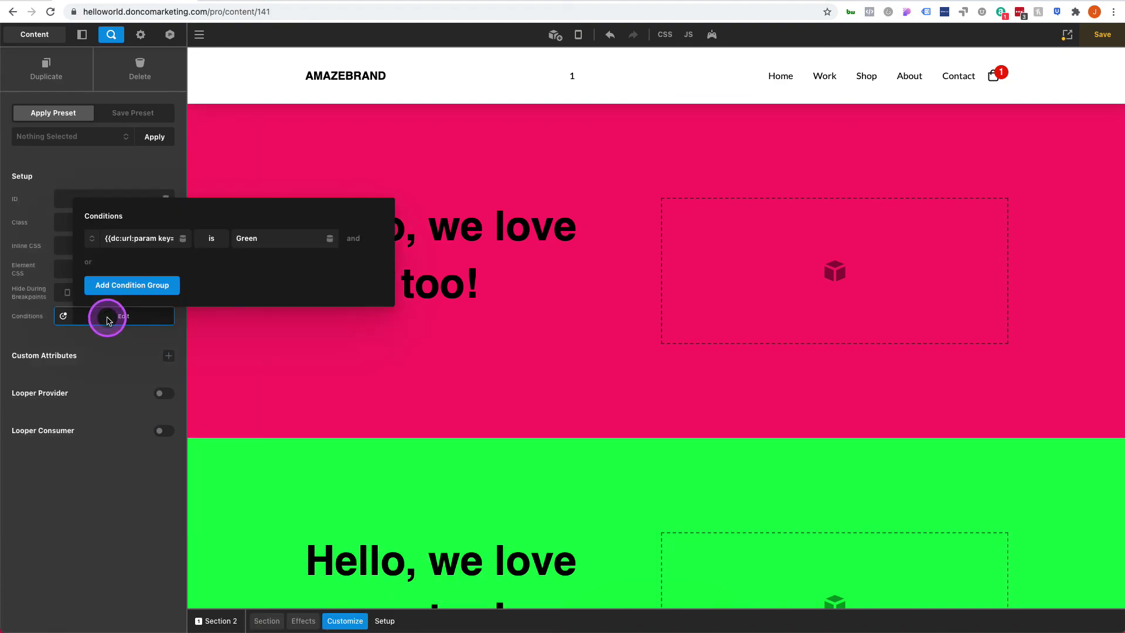
drag(126, 238, 189, 238)
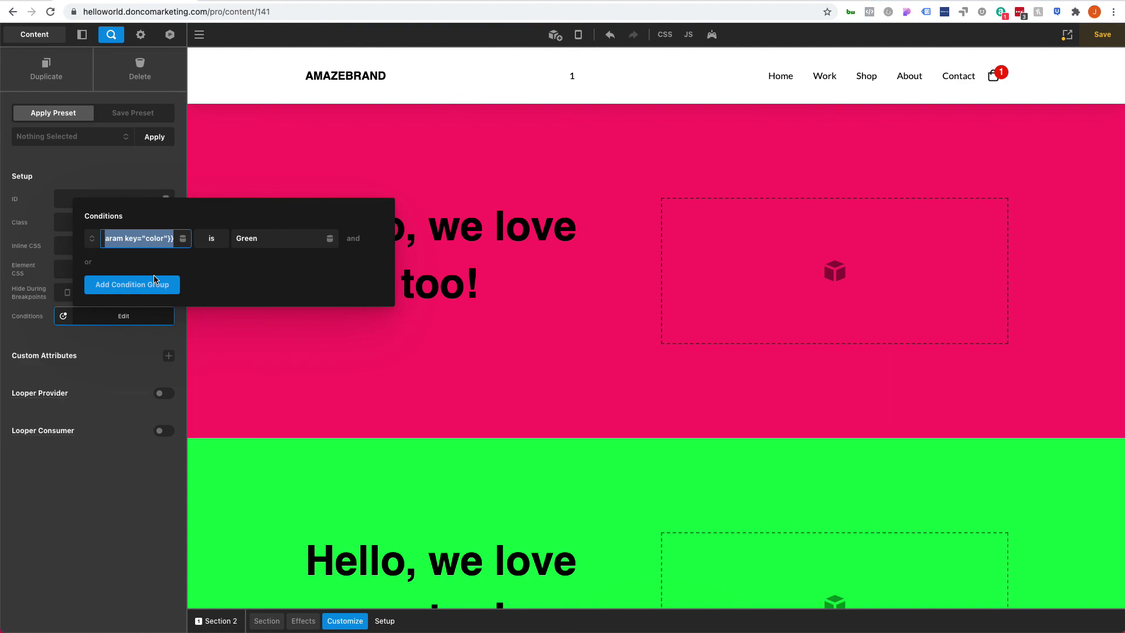
click(133, 5)
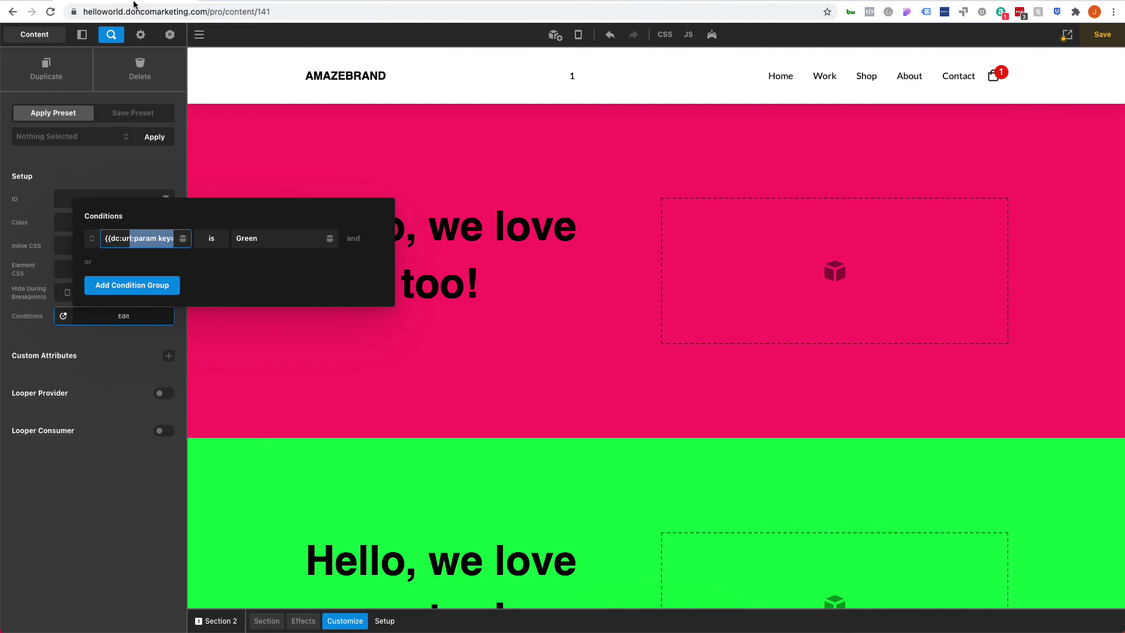
click(134, 5)
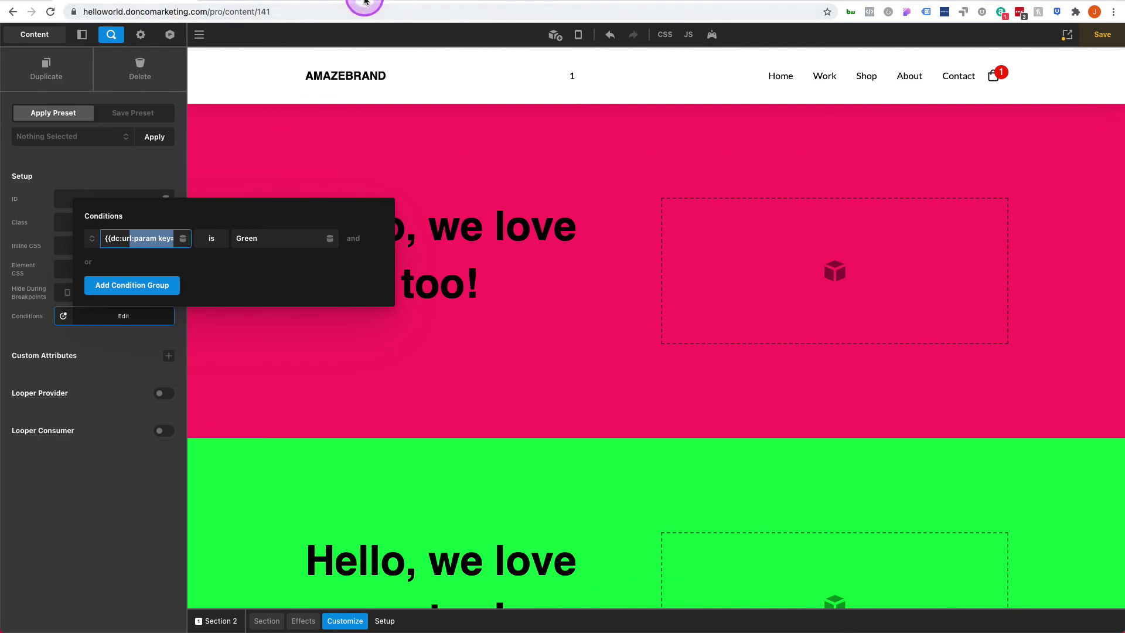